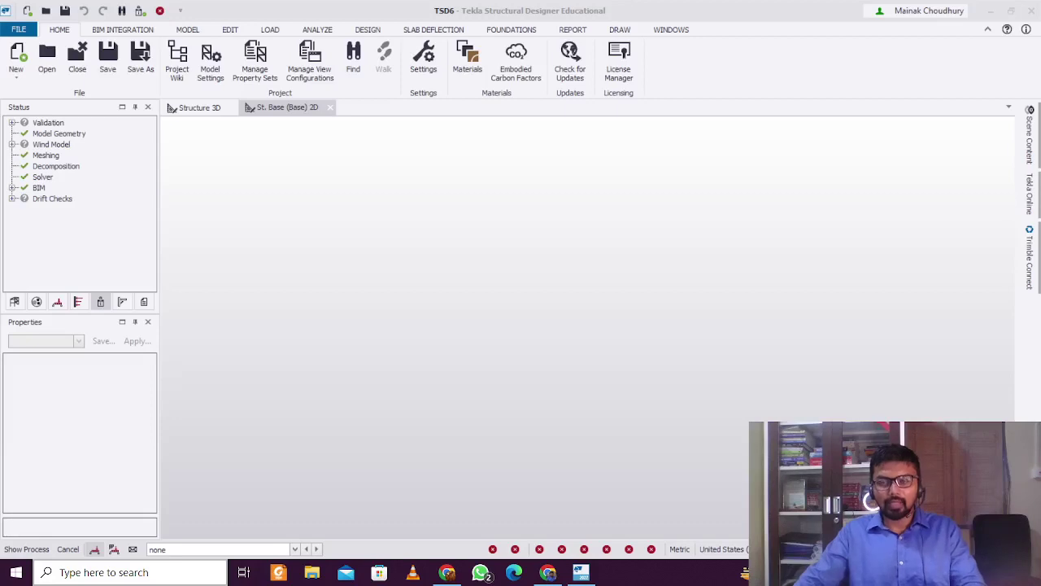
Close the TSD6 project and start a new, empty TSD7 project
left_click(647, 363)
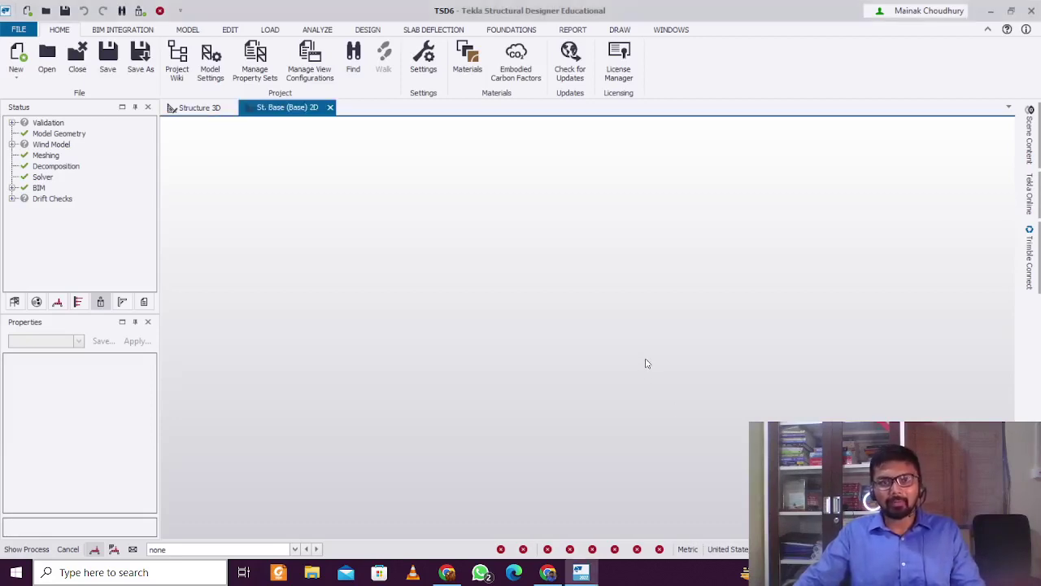
left_click(20, 63)
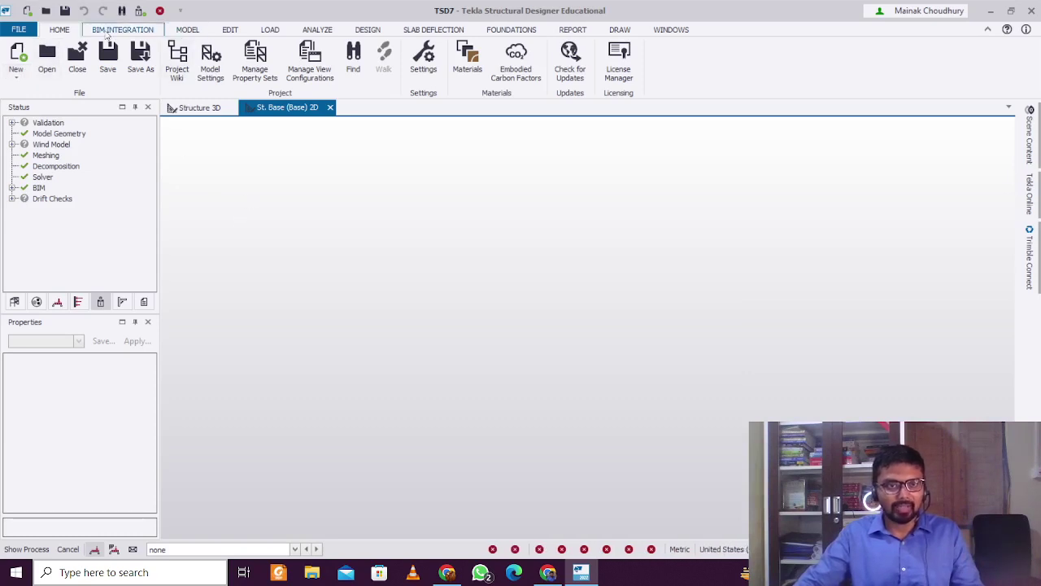
Add construction level B1 at -2.000 m below Base
left_click(188, 30)
left_click(27, 50)
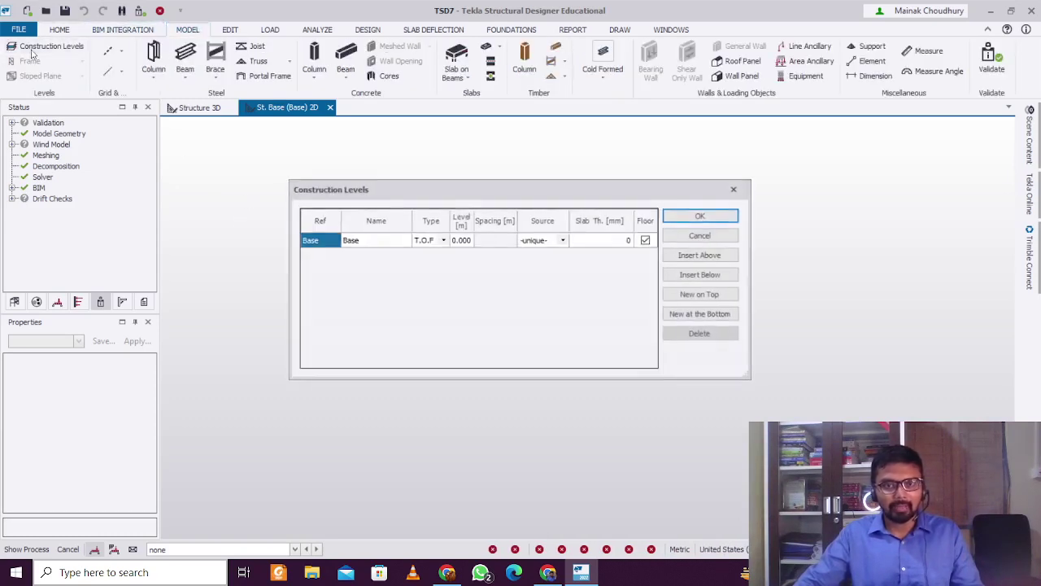
left_click(700, 275)
left_click(468, 255)
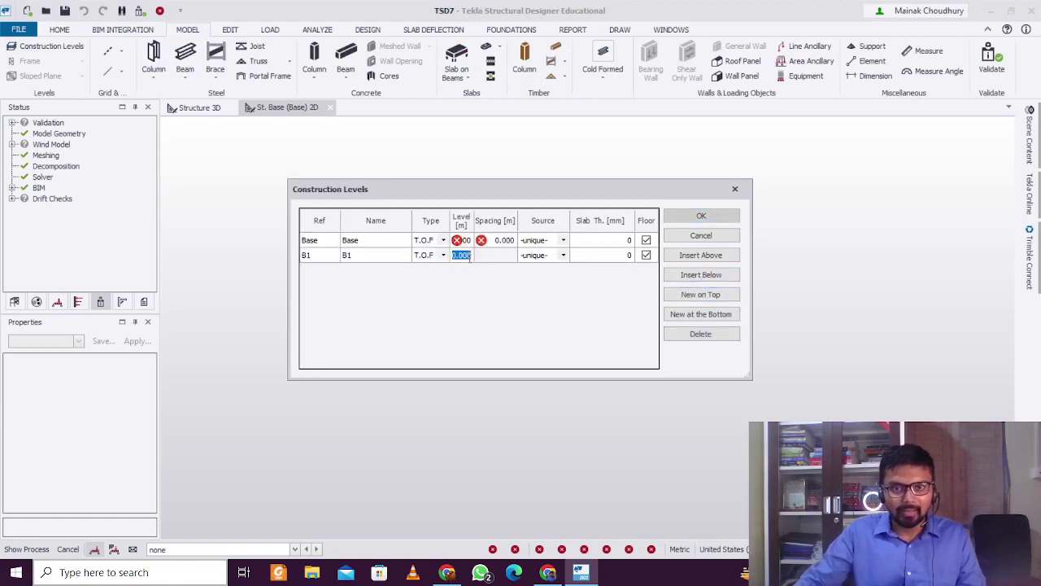
type("-2")
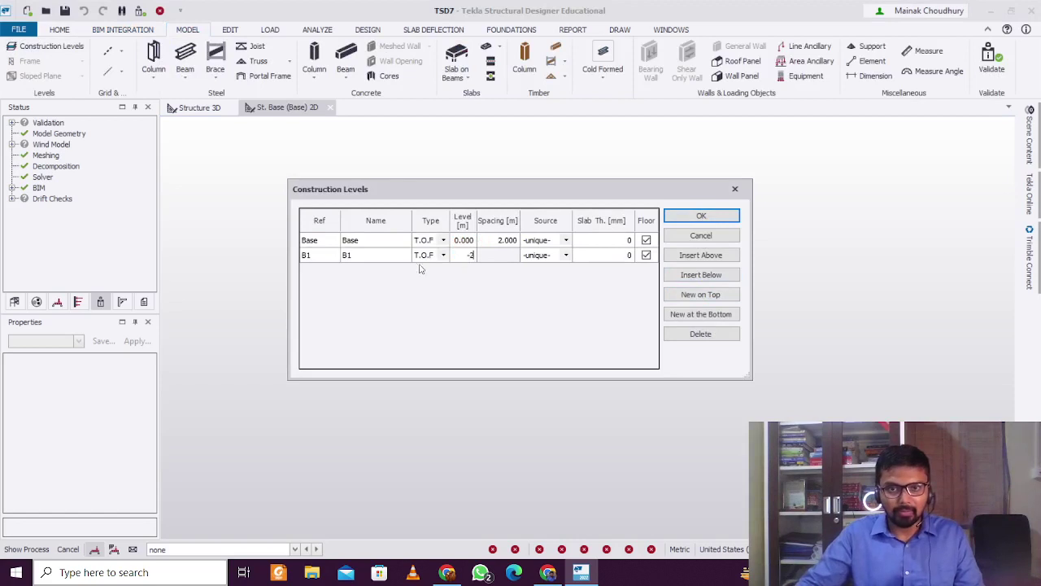
Insert level 1 above Base as S.S.L with 3 m spacing and a 150 mm slab
left_click(716, 257)
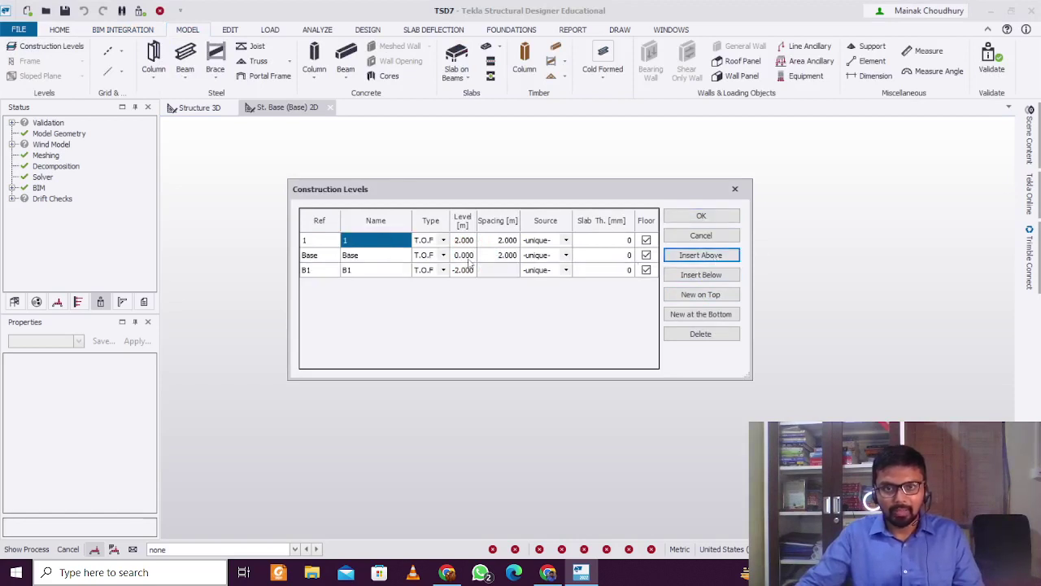
left_click(444, 240)
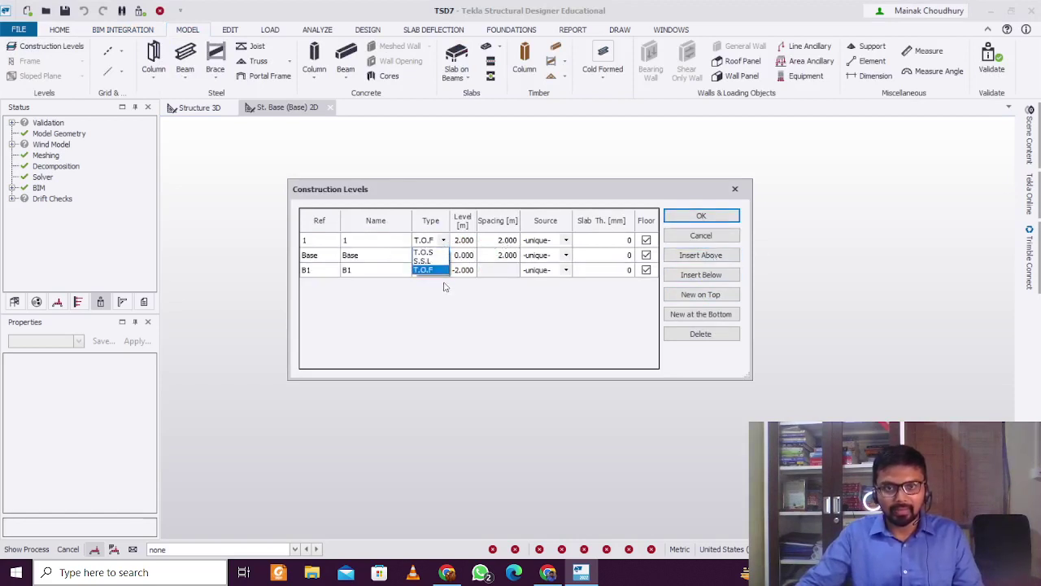
left_click(431, 260)
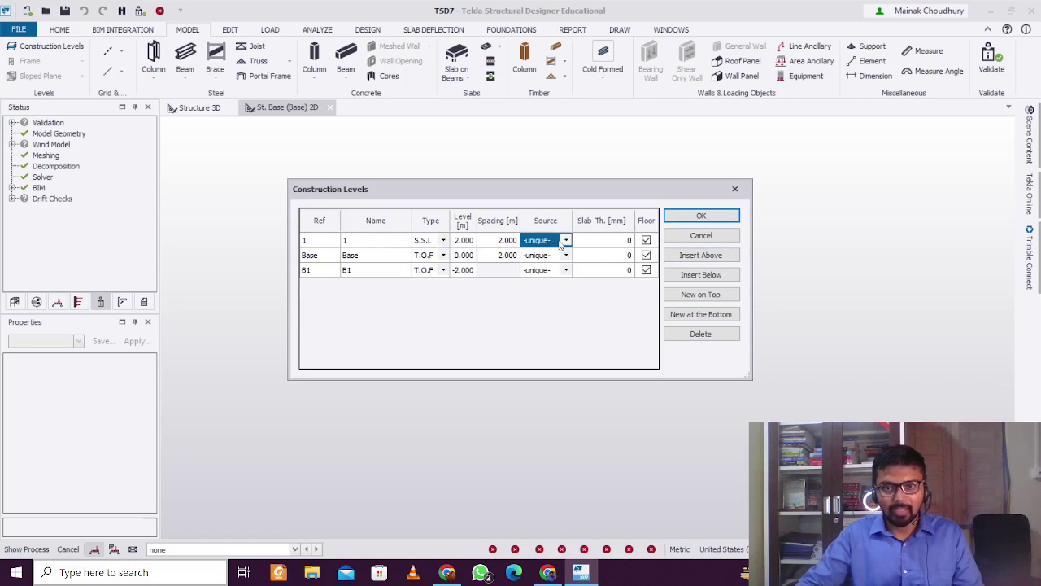
left_click(566, 241)
left_click(537, 249)
left_click(509, 241)
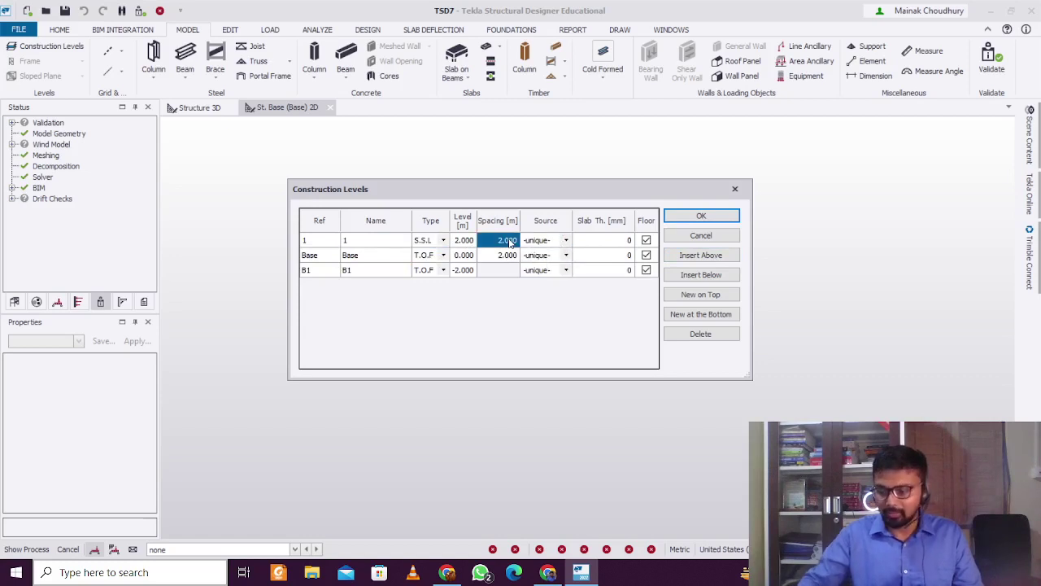
type("3")
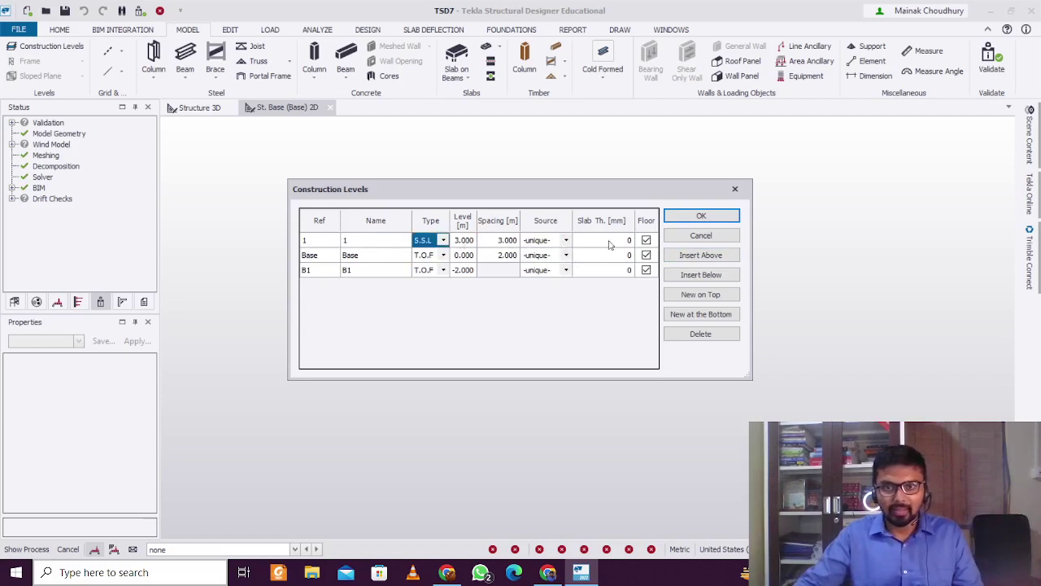
left_click(609, 241)
type("150")
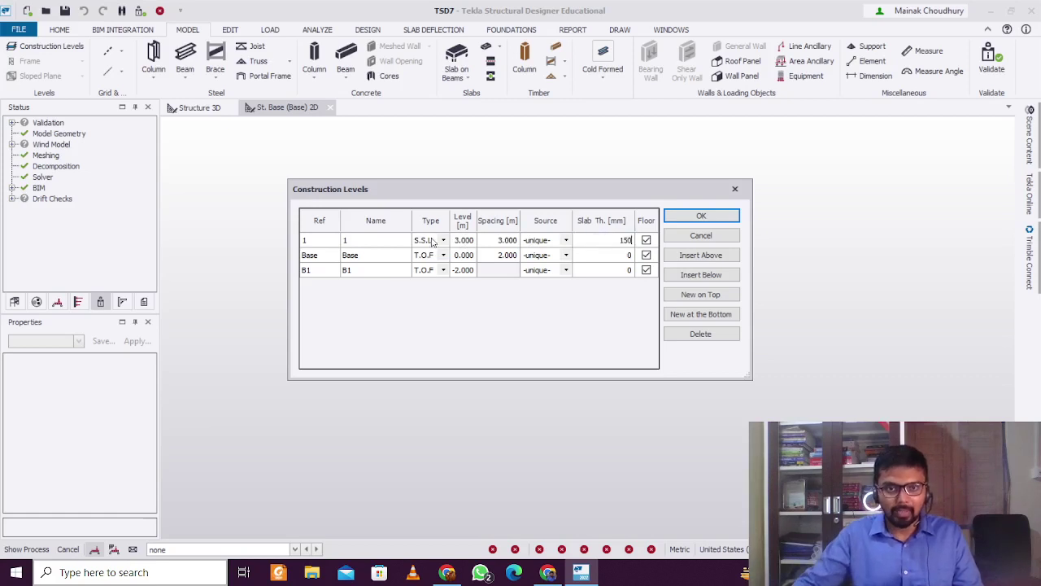
left_click(383, 241)
Add levels 2 and 3 copying level 1's settings, placing them at 6 and 9 m
left_click(700, 255)
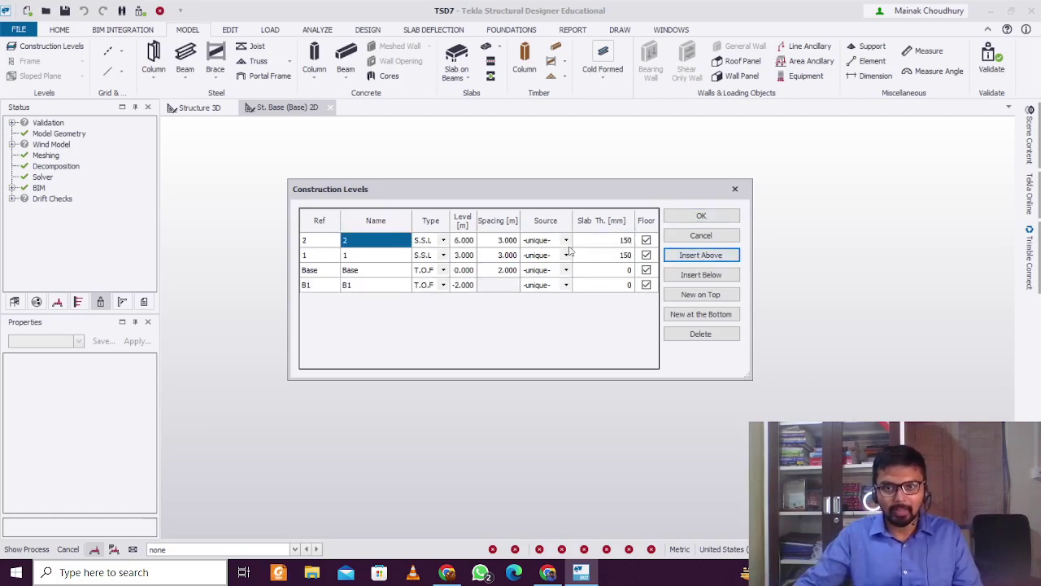
left_click(567, 240)
left_click(545, 262)
left_click(388, 246)
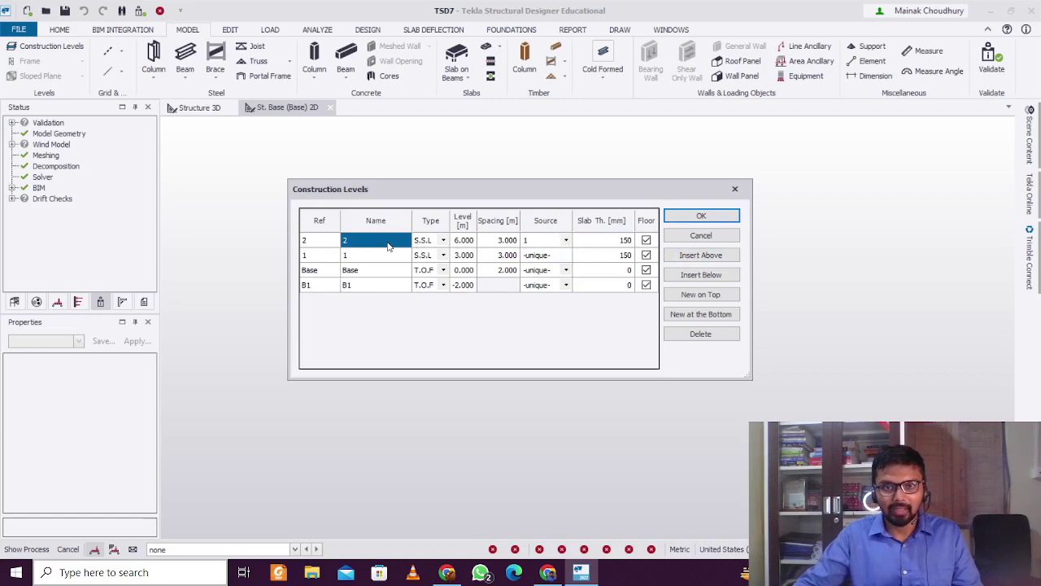
left_click(693, 256)
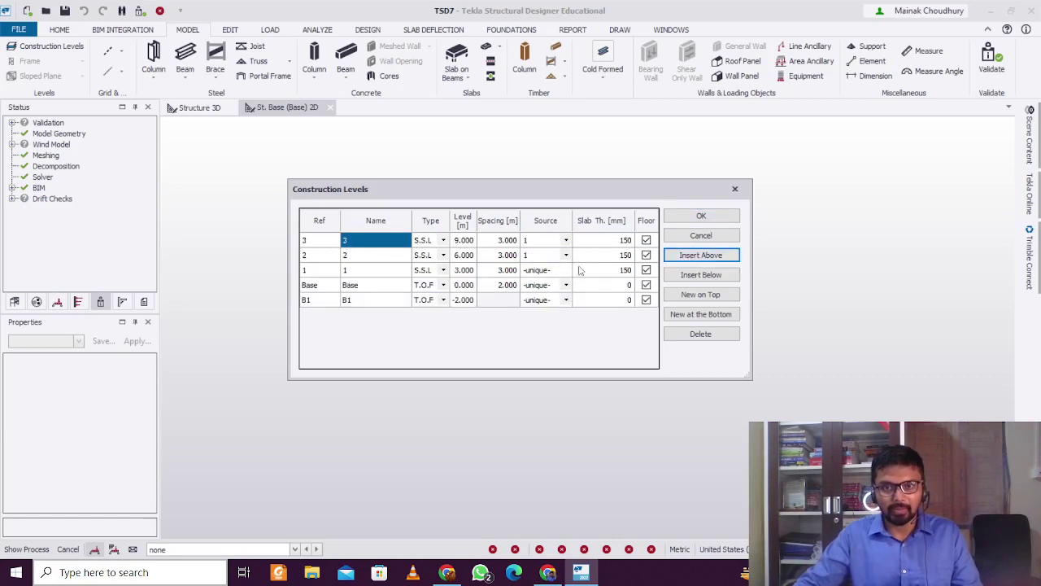
left_click(701, 216)
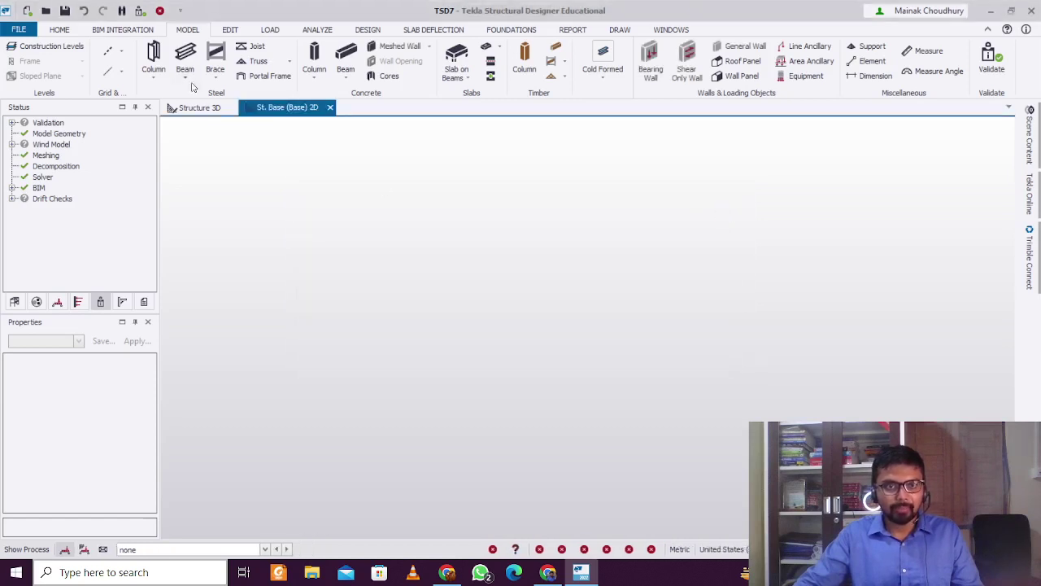
Create rectangular grid AG 1 with axes A–E and 1–7 using the wizard defaults
left_click(122, 51)
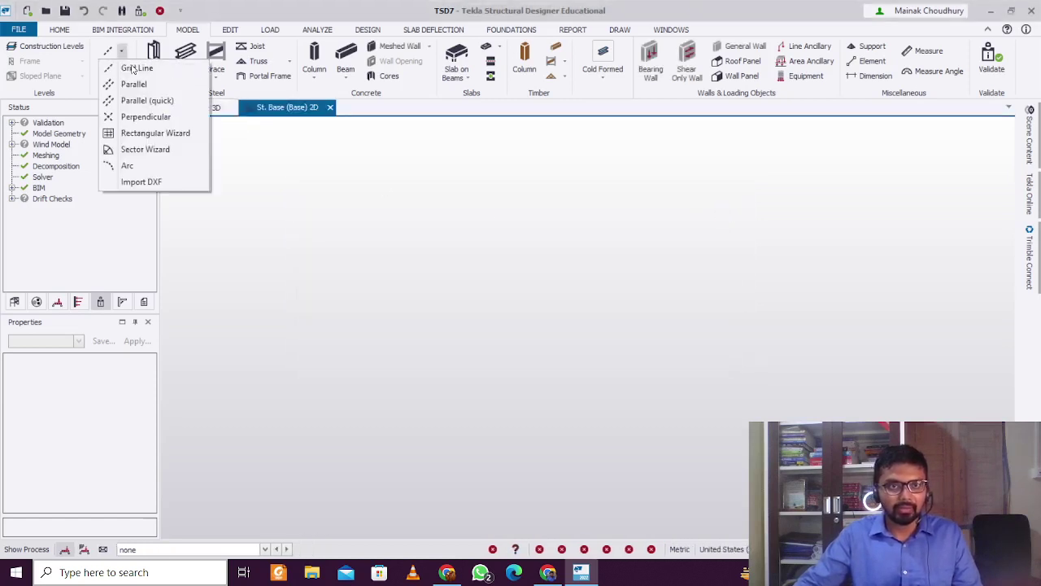
left_click(152, 134)
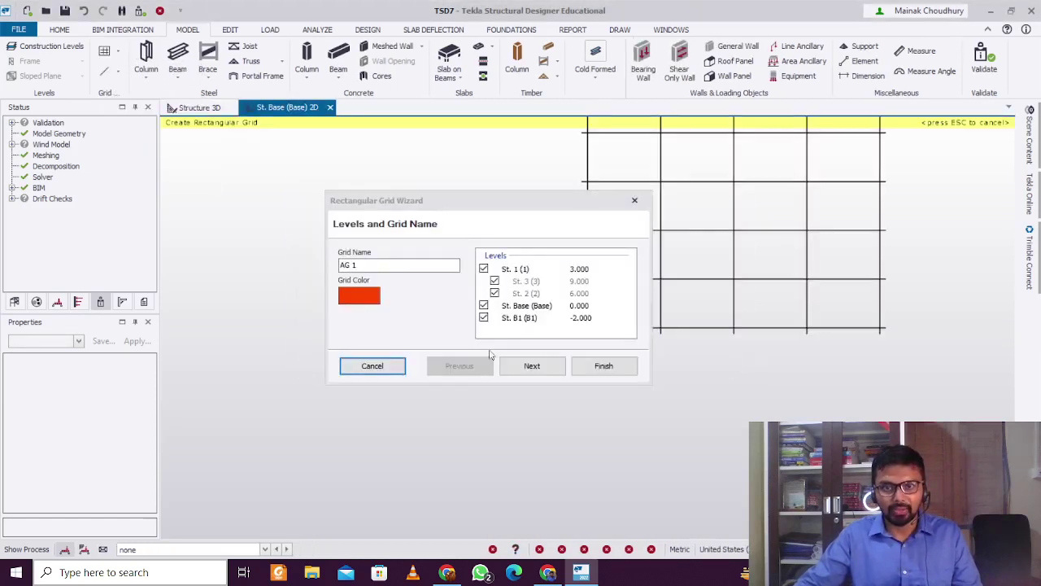
left_click(532, 366)
left_click(532, 367)
left_click(532, 367)
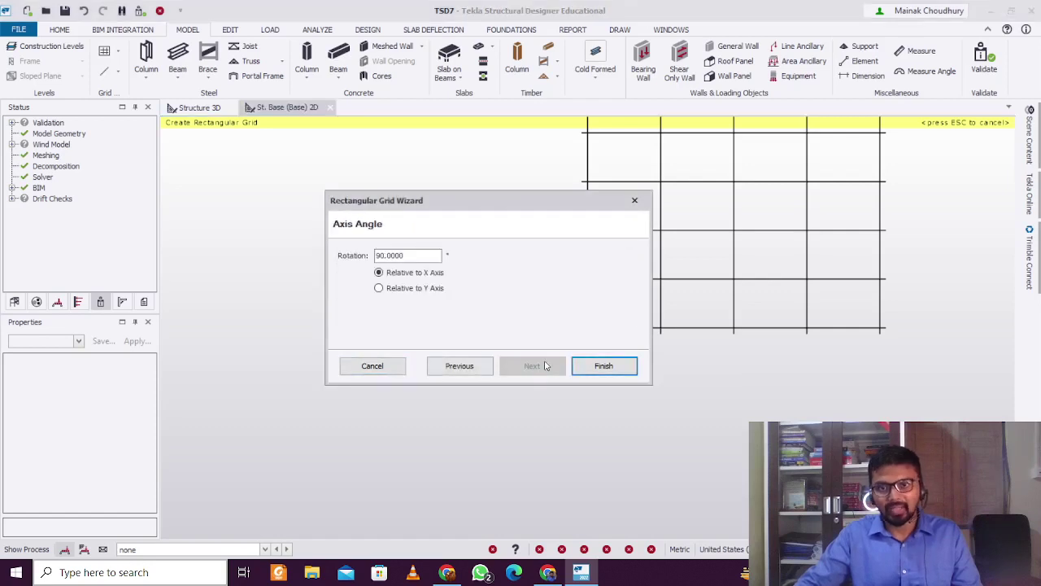
left_click(602, 366)
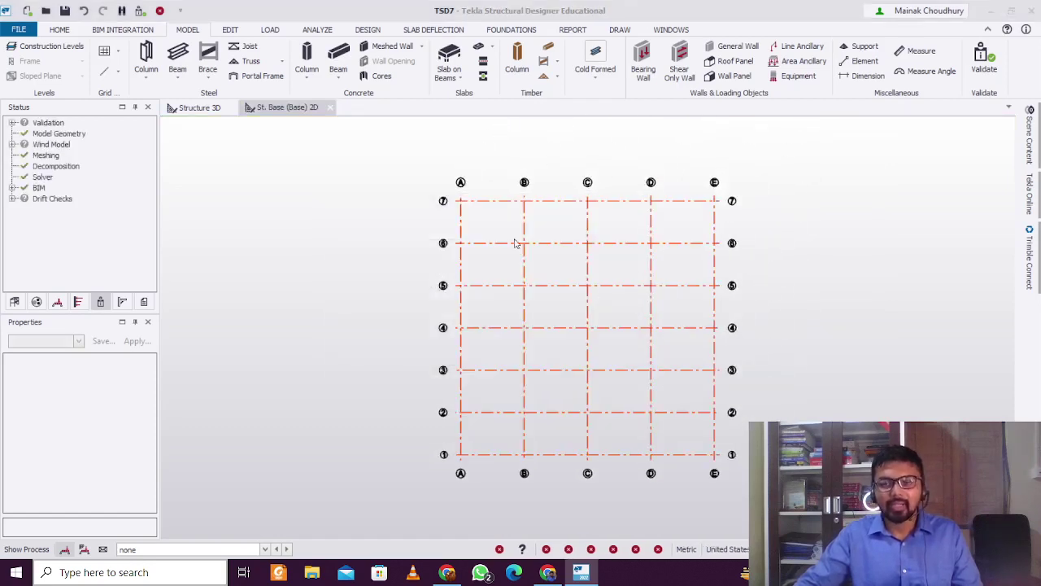
Place cast-in-place concrete columns at every grid intersection of the Base plan
left_click(306, 58)
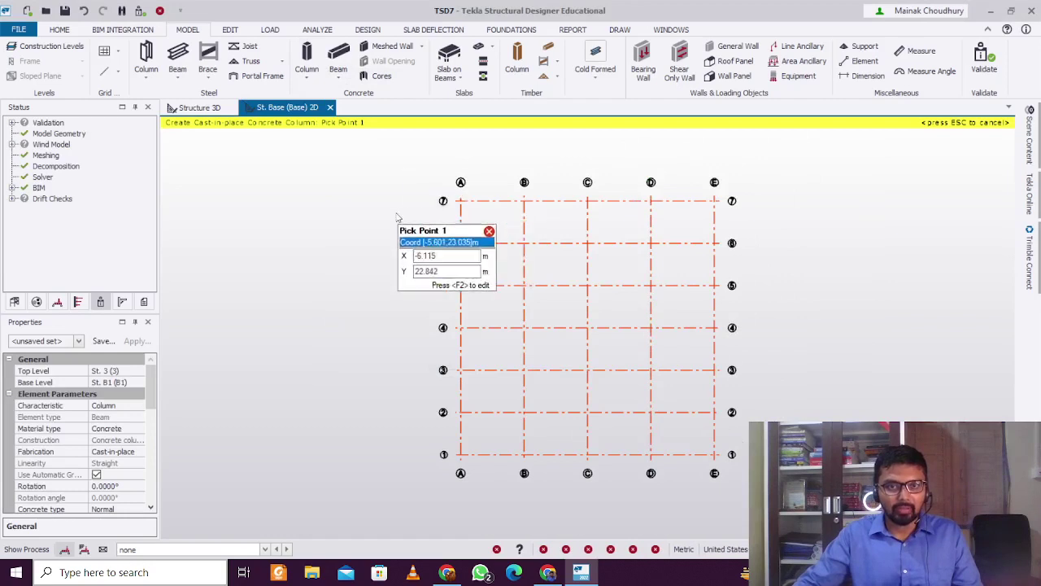
left_click_drag(396, 171, 871, 537)
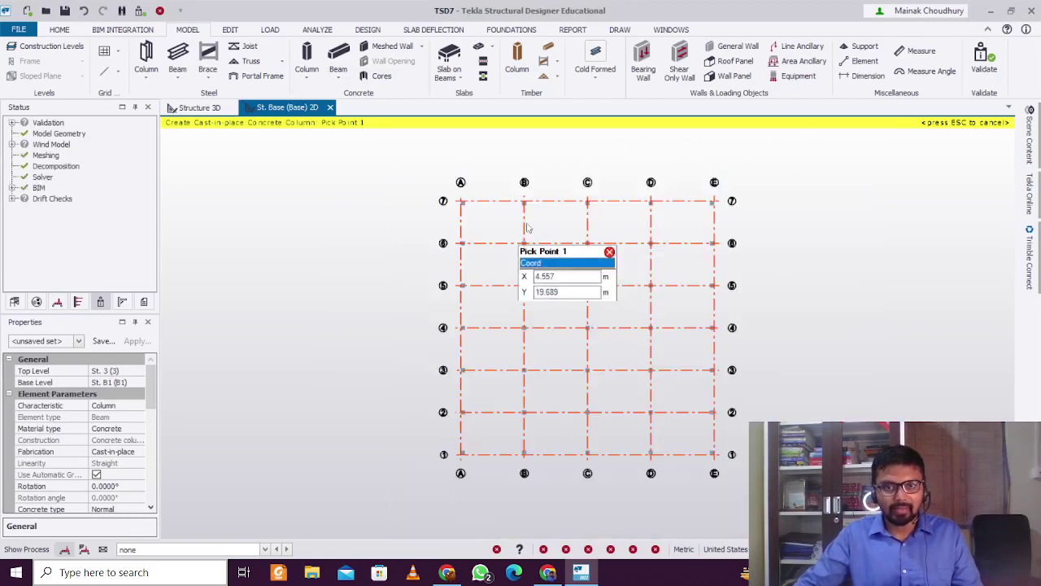
left_click(15, 302)
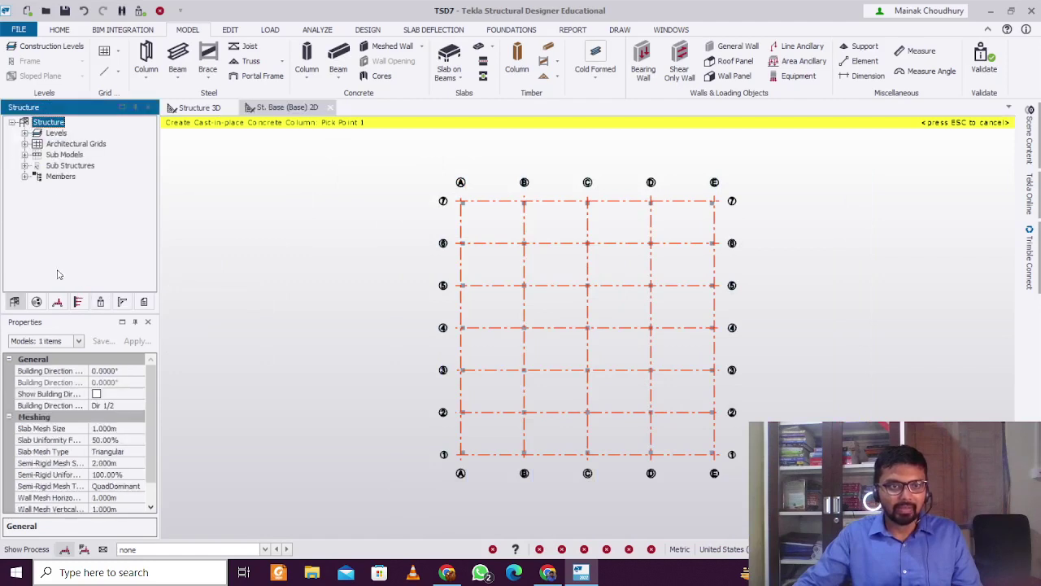
left_click(26, 133)
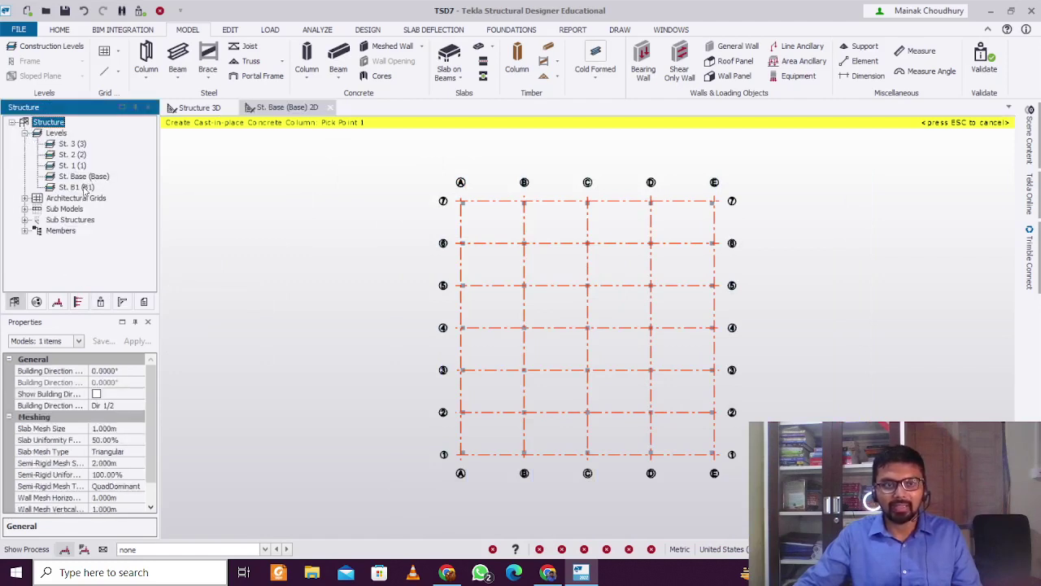
Place 250x500 concrete beams along all grid lines A–E and 1–7
left_click(338, 53)
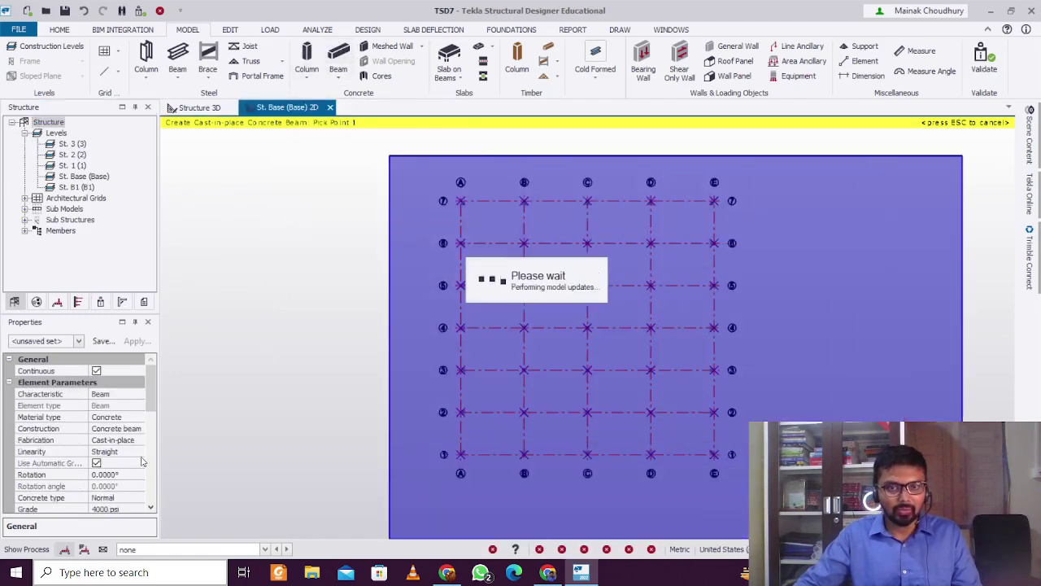
scroll(126, 440, "down", 4)
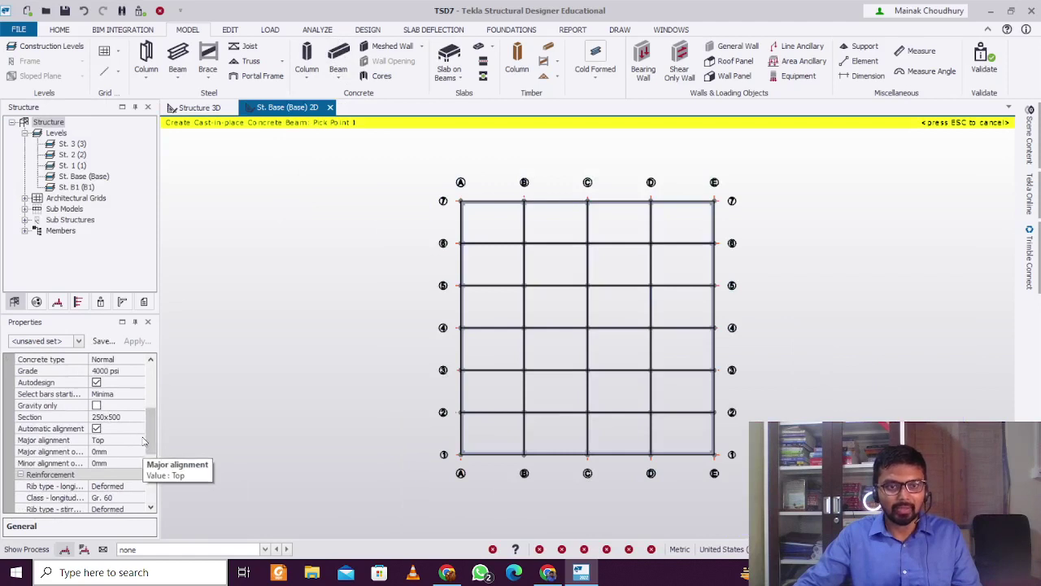
scroll(126, 440, "up", 4)
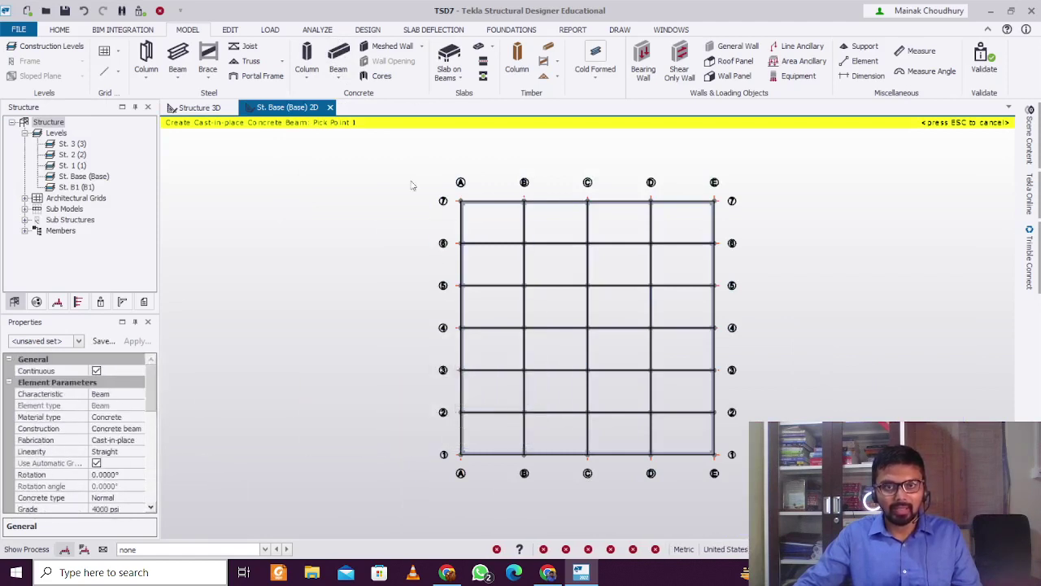
Fill all 24 Base bays with steel-deck slab S 1 and go to the St. 1 plan
left_click(461, 78)
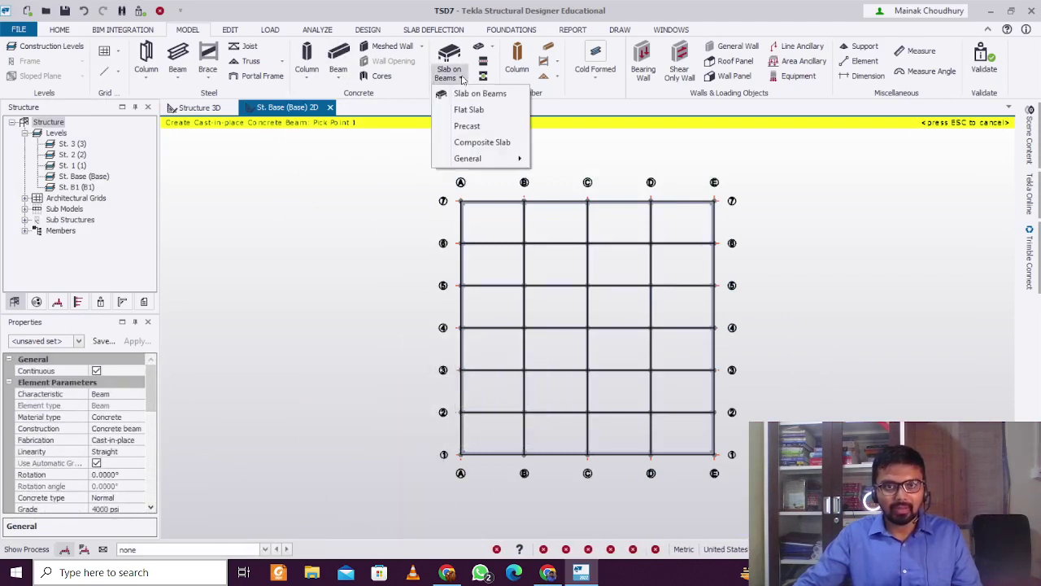
mouse_move(504, 159)
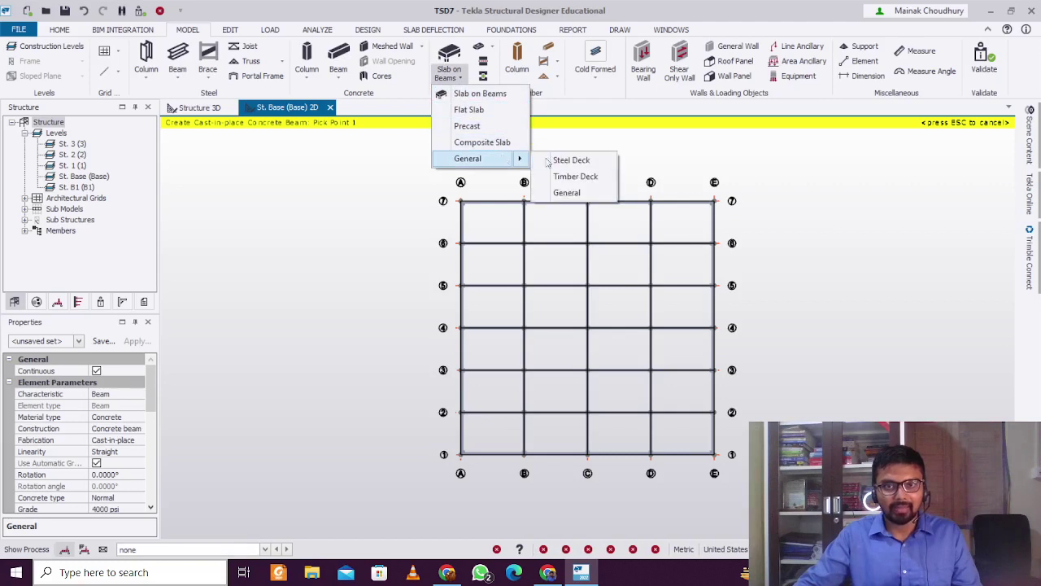
left_click(571, 161)
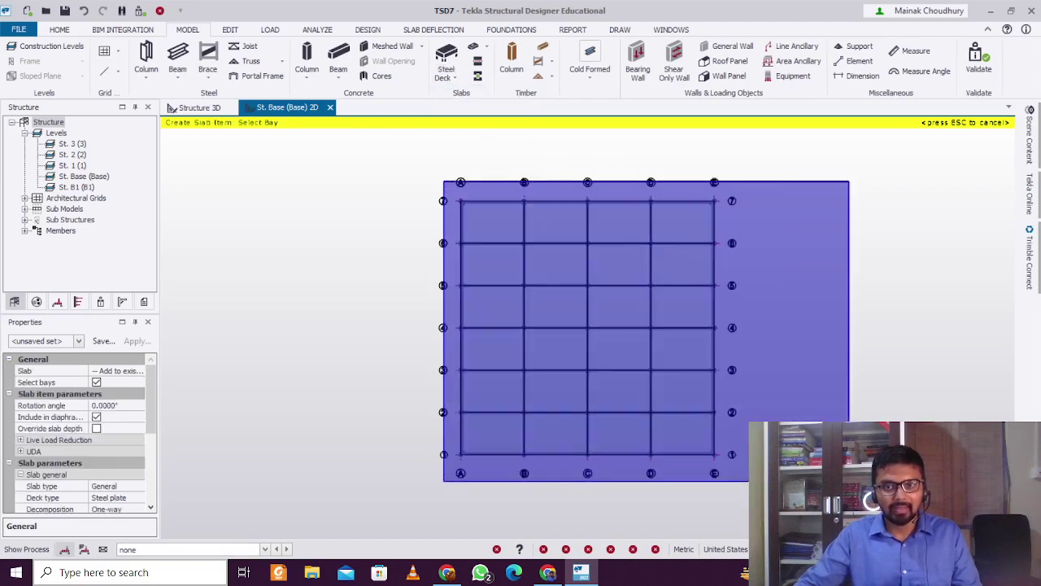
left_click_drag(848, 480, 848, 480)
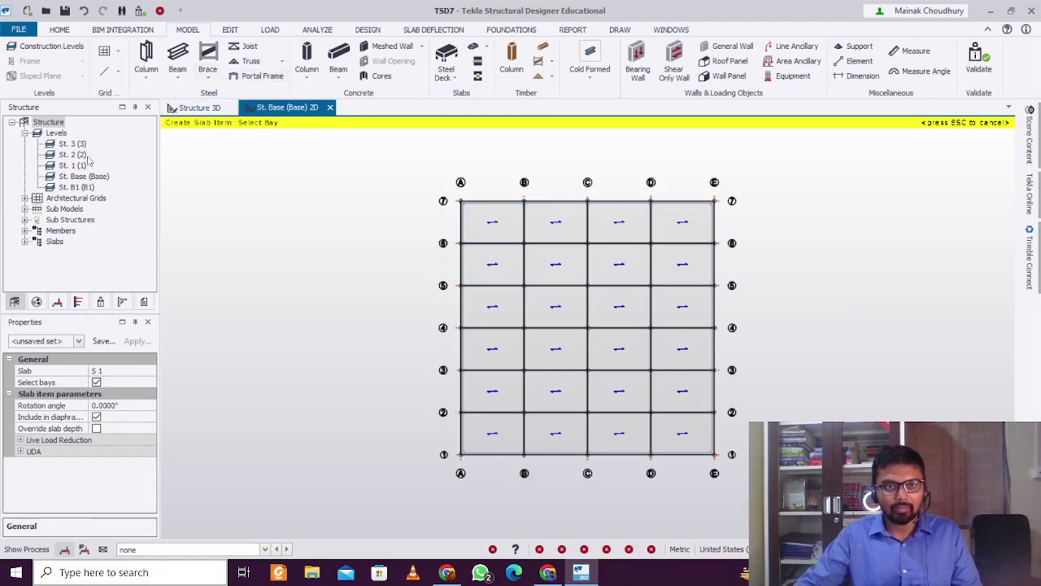
double_click(79, 167)
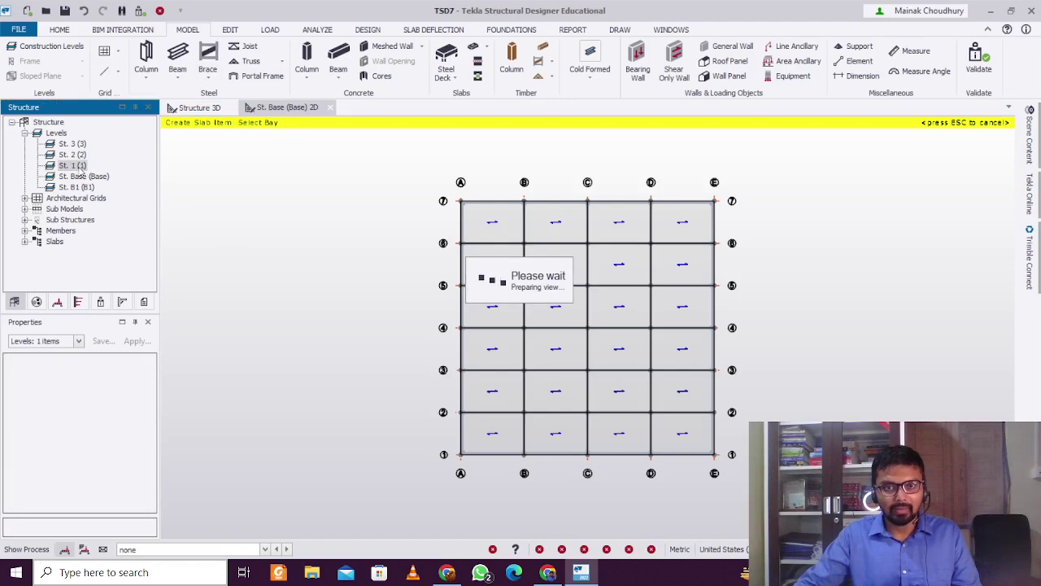
Add concrete beams on every grid line and slab S 2 across all 24 bays of St. 1
left_click(345, 61)
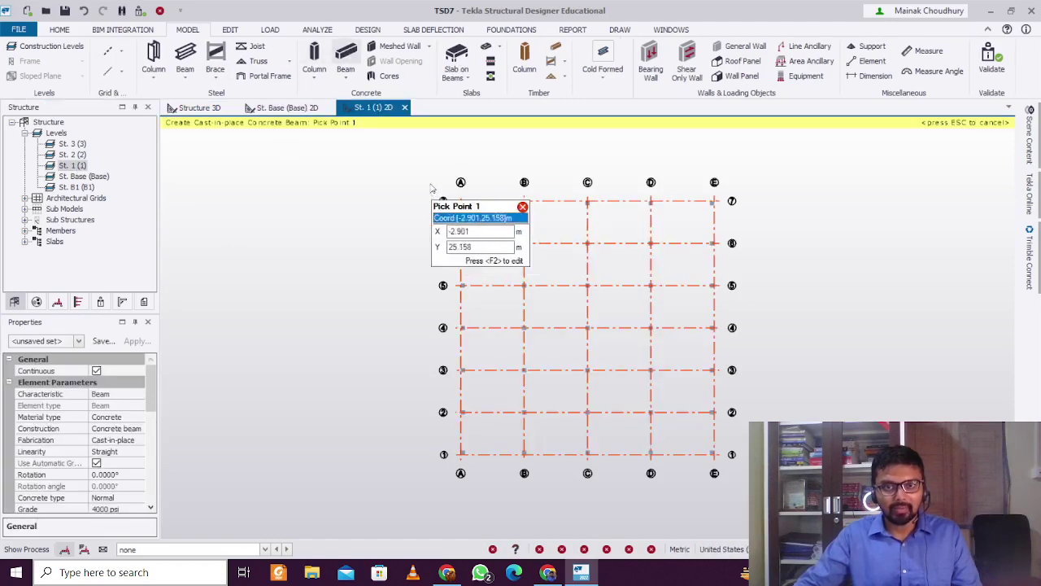
left_click_drag(431, 187, 781, 492)
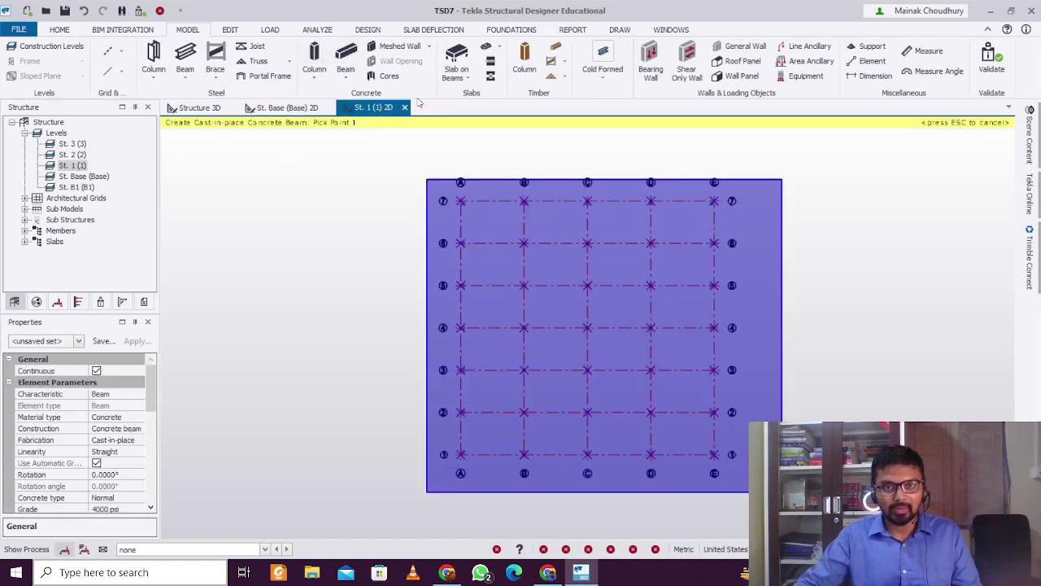
left_click(460, 57)
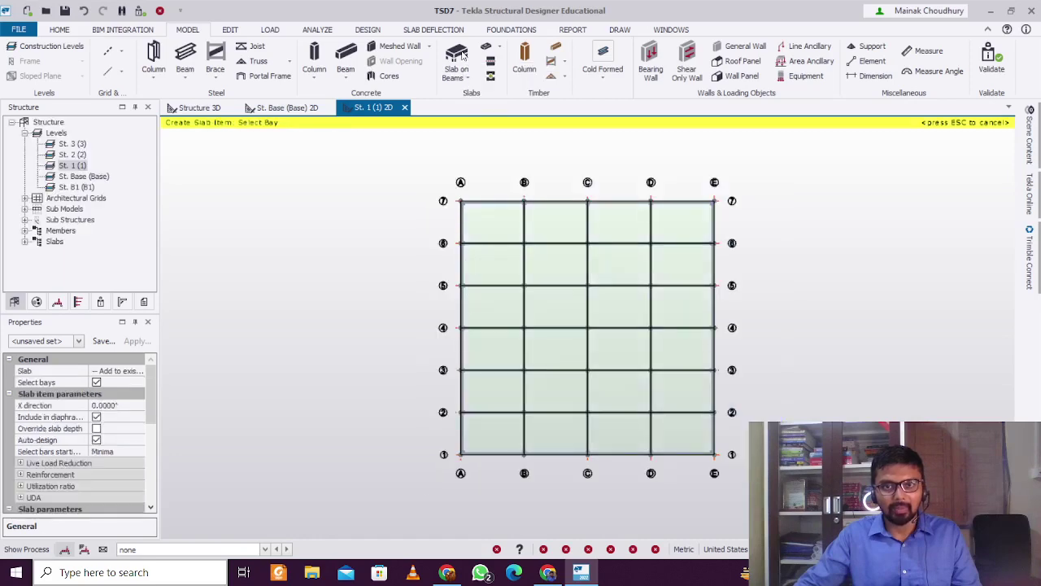
left_click_drag(422, 170, 748, 506)
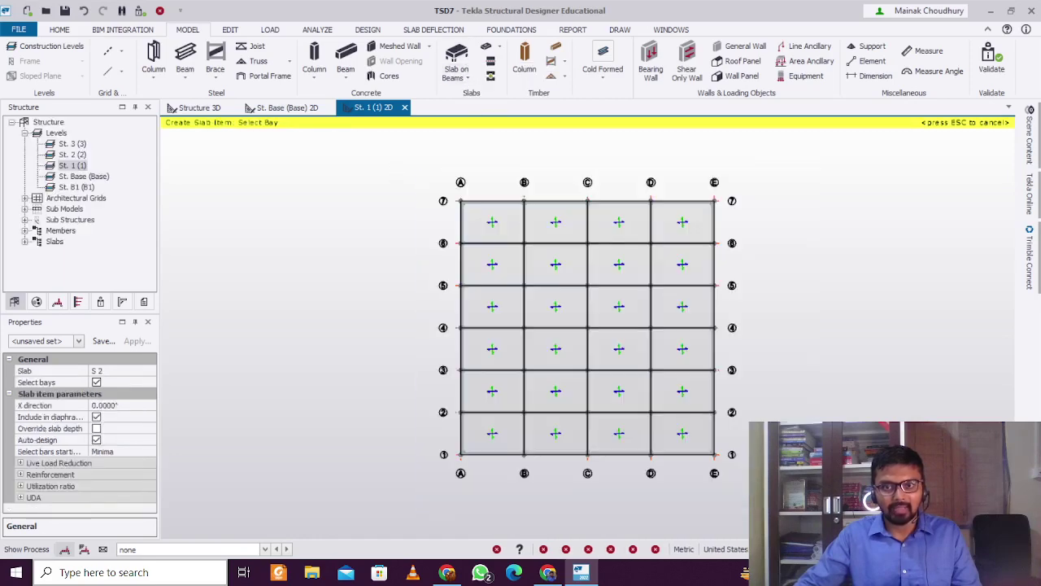
left_click(184, 107)
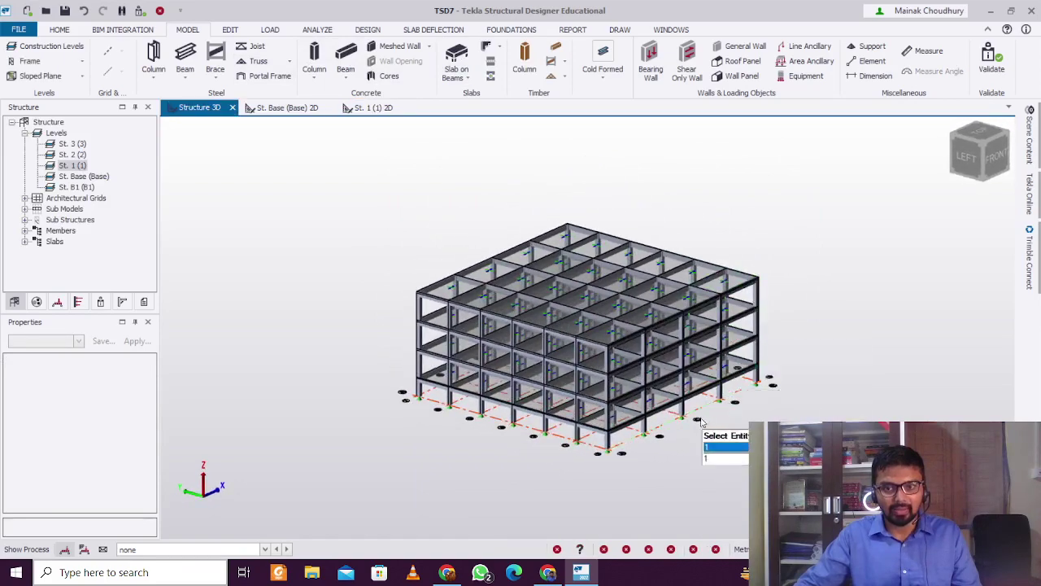
Return to the St. Base plan and bring up the load case list
scroll(701, 423, "up", 4)
scroll(712, 419, "down", 4)
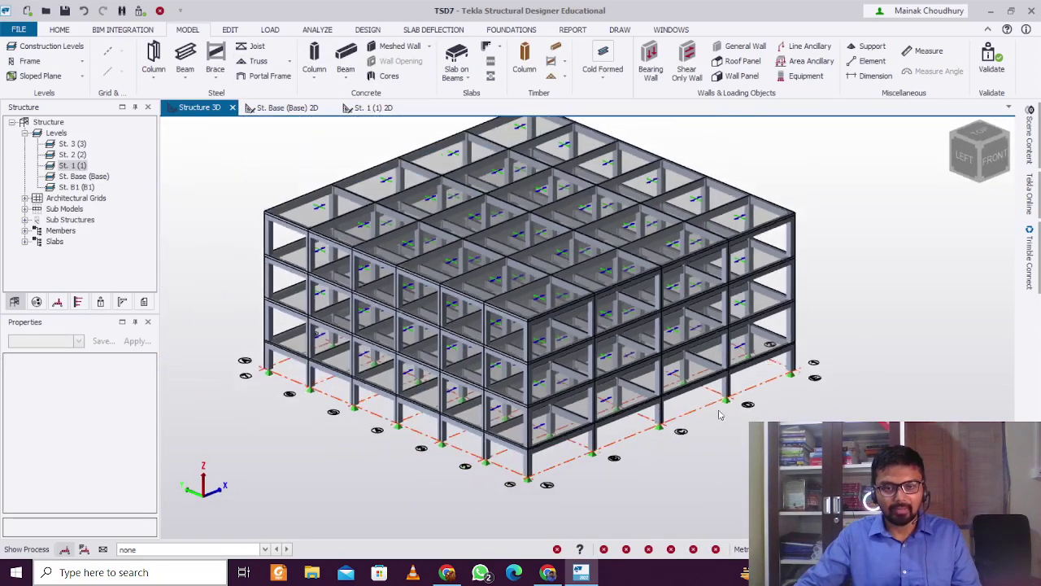
double_click(77, 176)
left_click(197, 550)
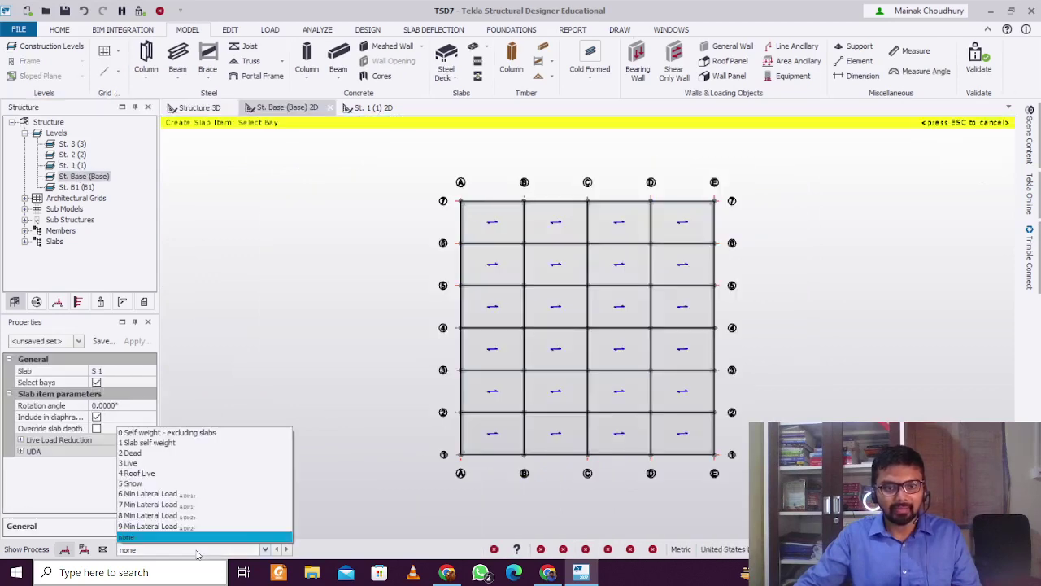
Apply a 1 kN/m² level load to the St. Base slabs in load case 2 Dead
left_click(199, 453)
left_click(270, 30)
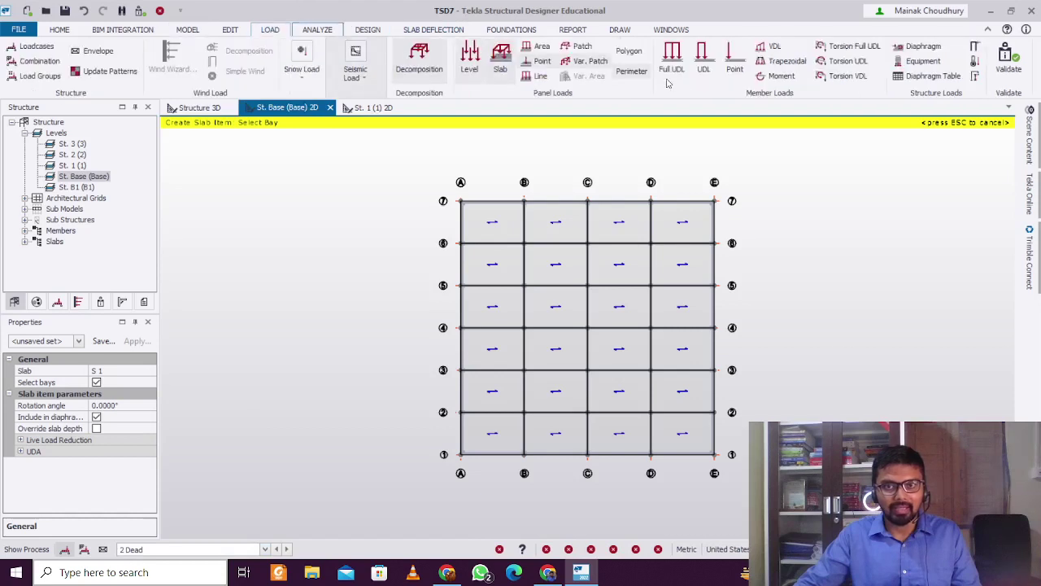
left_click(470, 58)
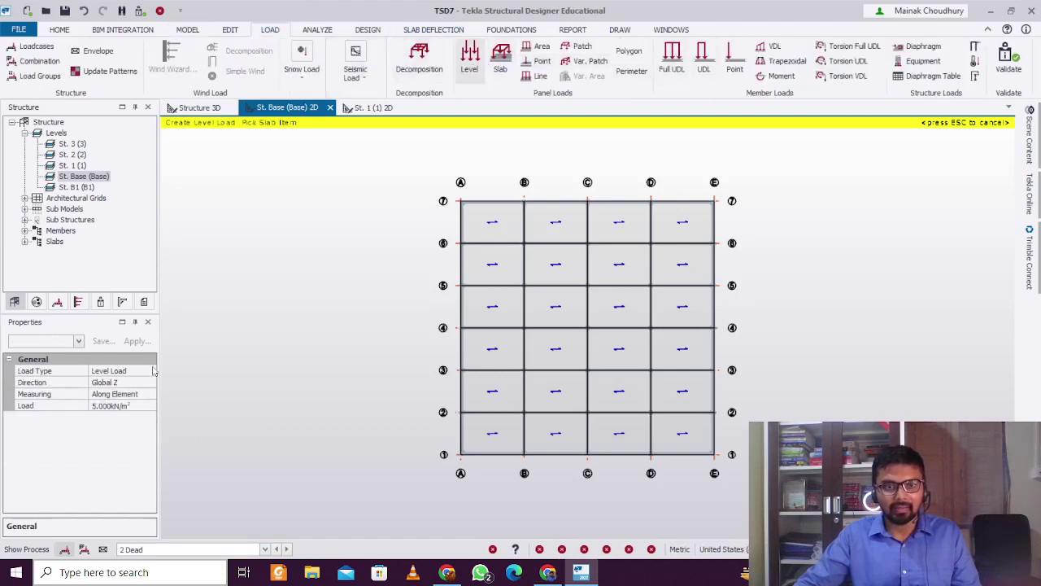
left_click(129, 406)
type("1")
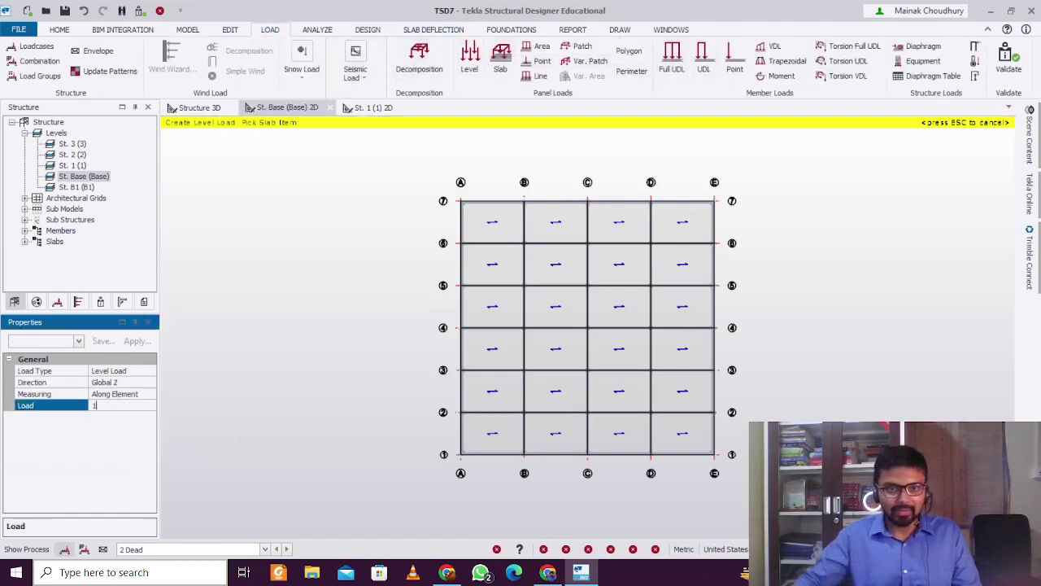
left_click(510, 334)
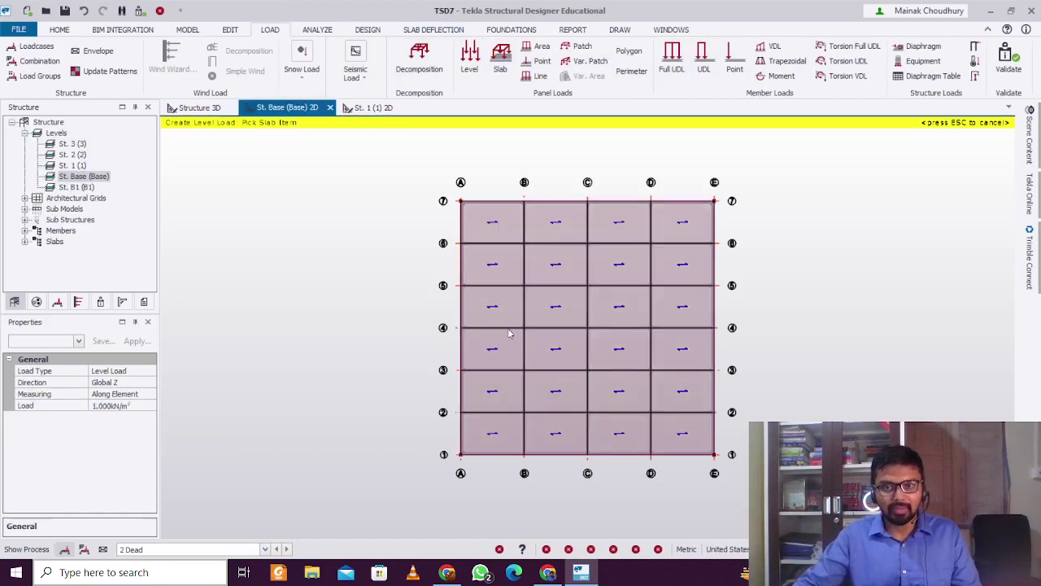
Display the 2 Dead loads on the 3D model and orbit to inspect the base level
left_click(202, 111)
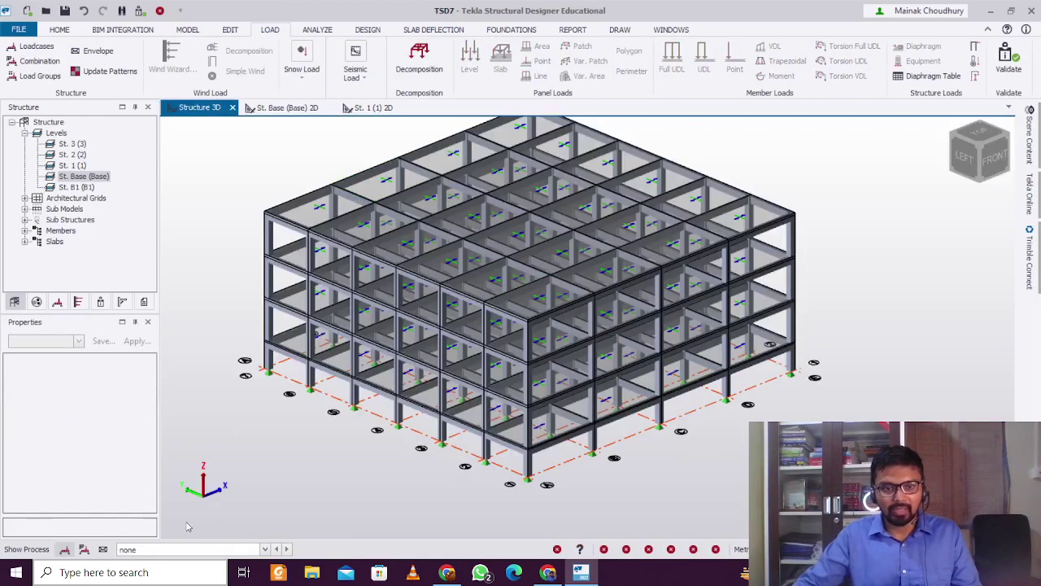
left_click(189, 549)
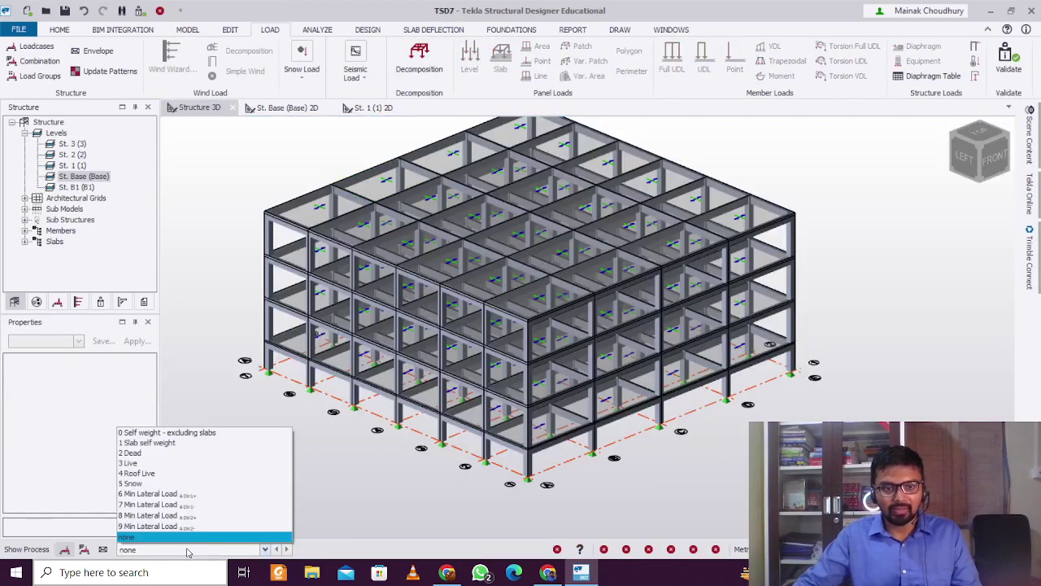
left_click(228, 460)
middle_click_drag(295, 472, 350, 374)
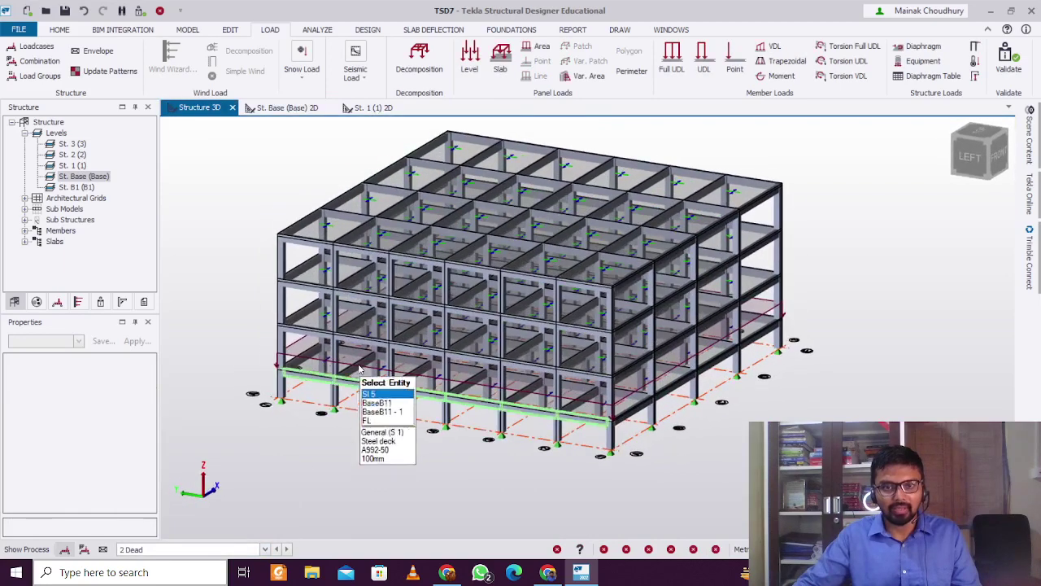
mouse_move(602, 413)
middle_click_drag(602, 413, 630, 407)
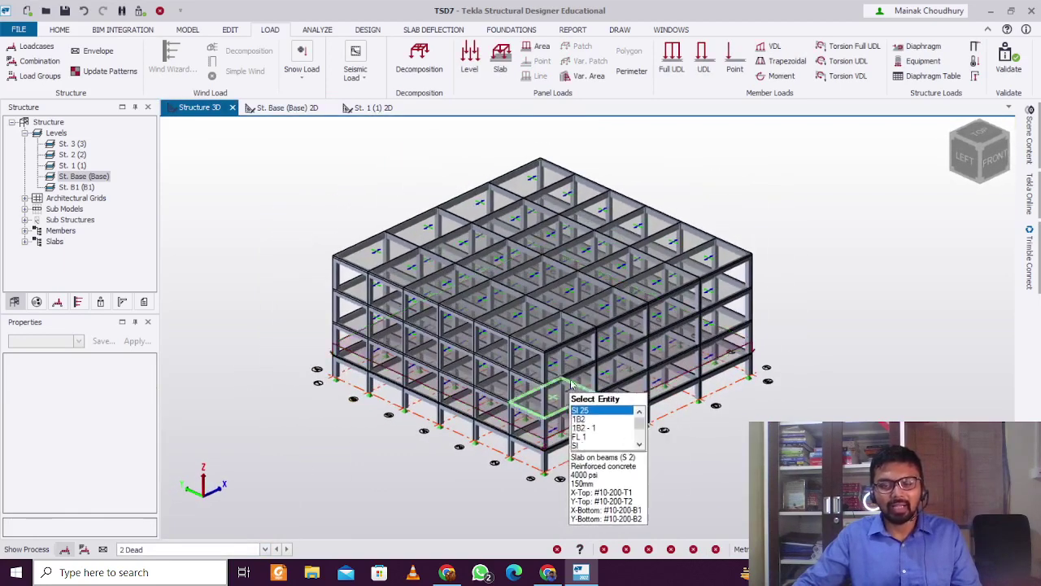
mouse_move(608, 374)
scroll(609, 374, "up", 2)
mouse_move(647, 380)
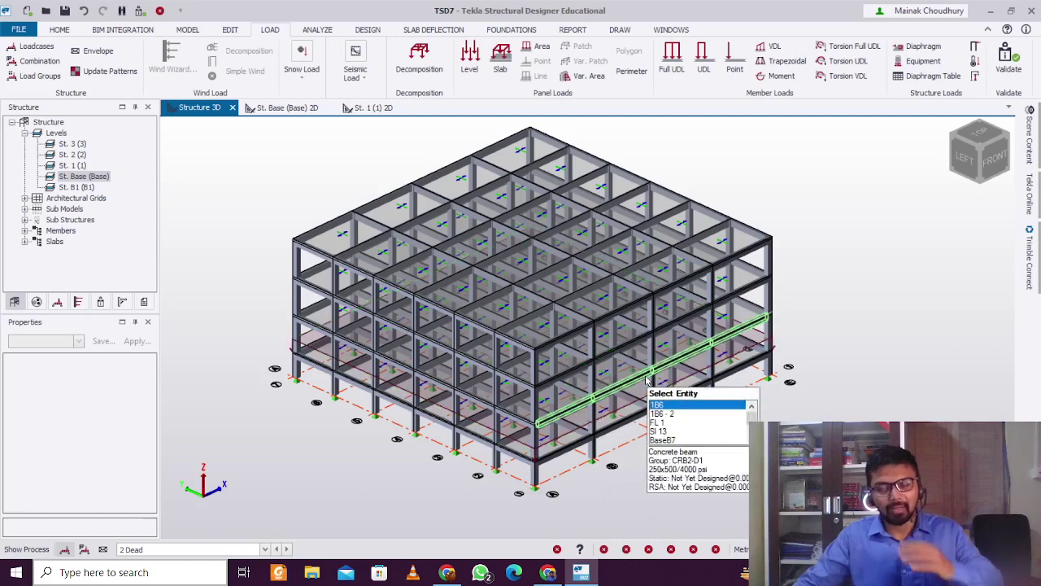
middle_click_drag(732, 391, 835, 395)
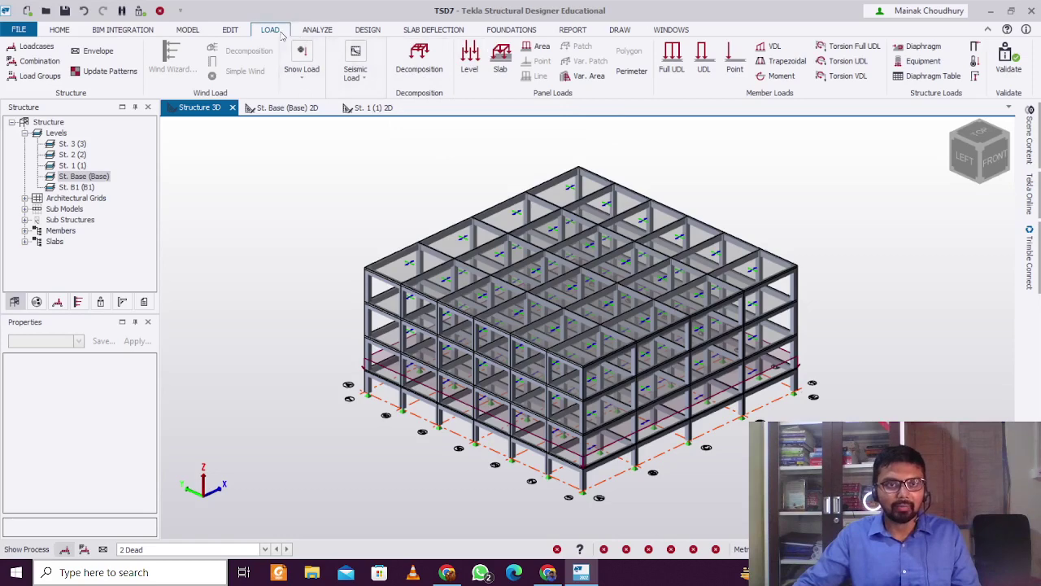
Generate six LRFD gravity load combinations with the combination generator
left_click(37, 61)
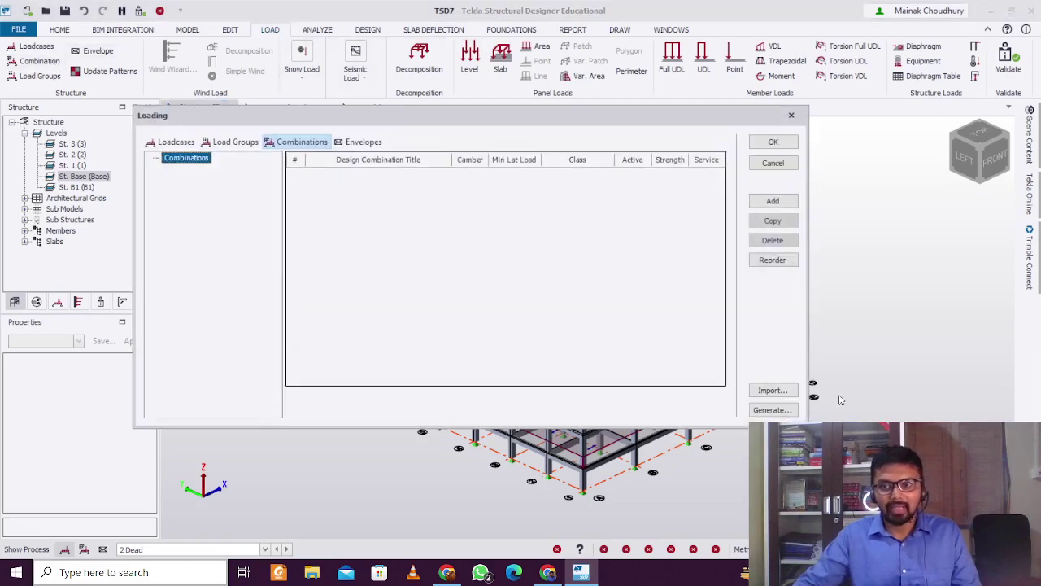
left_click(769, 411)
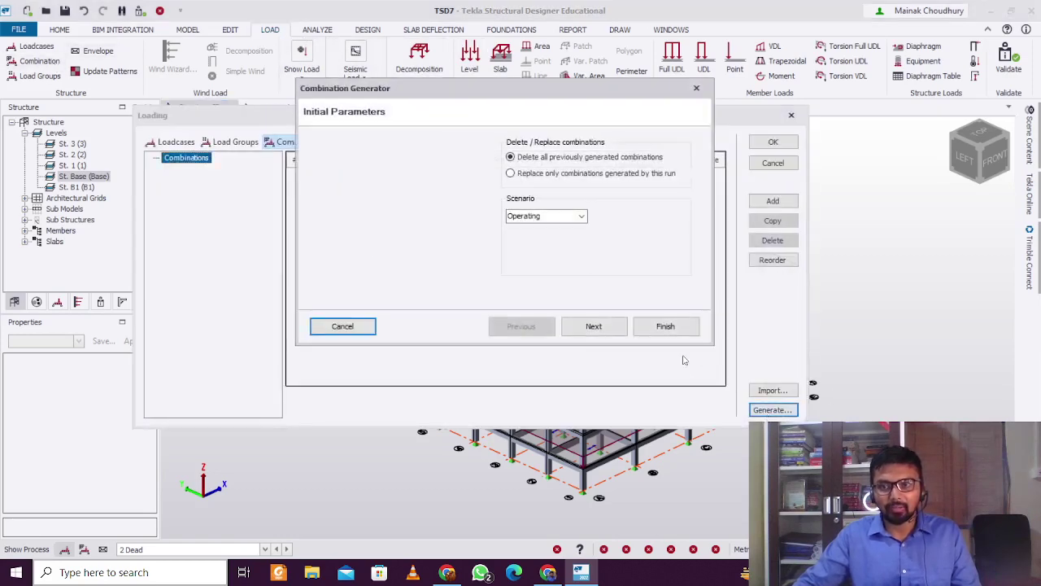
left_click(602, 335)
left_click(601, 334)
left_click(601, 334)
left_click(601, 334)
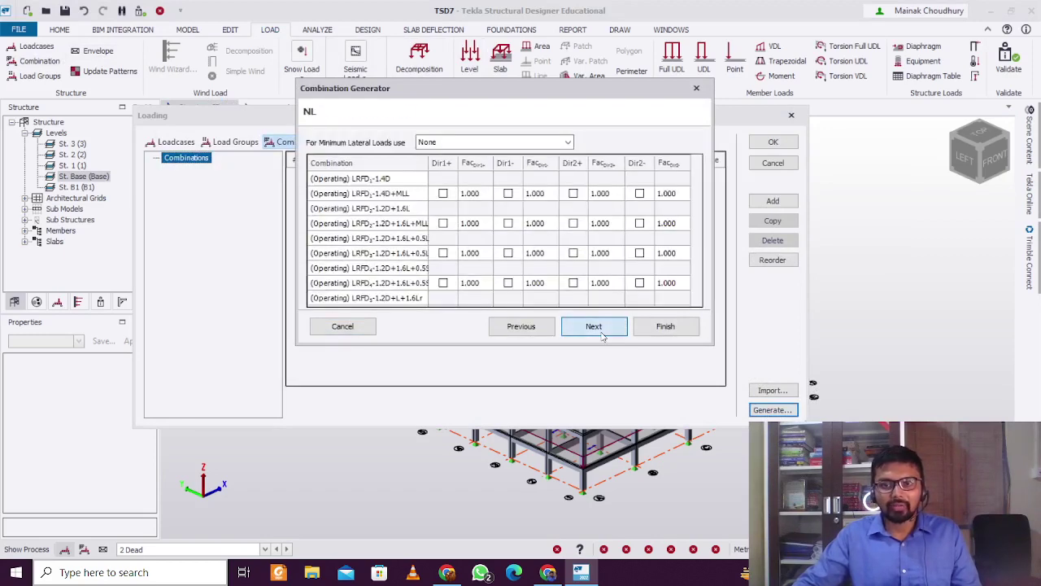
left_click(602, 335)
left_click(666, 328)
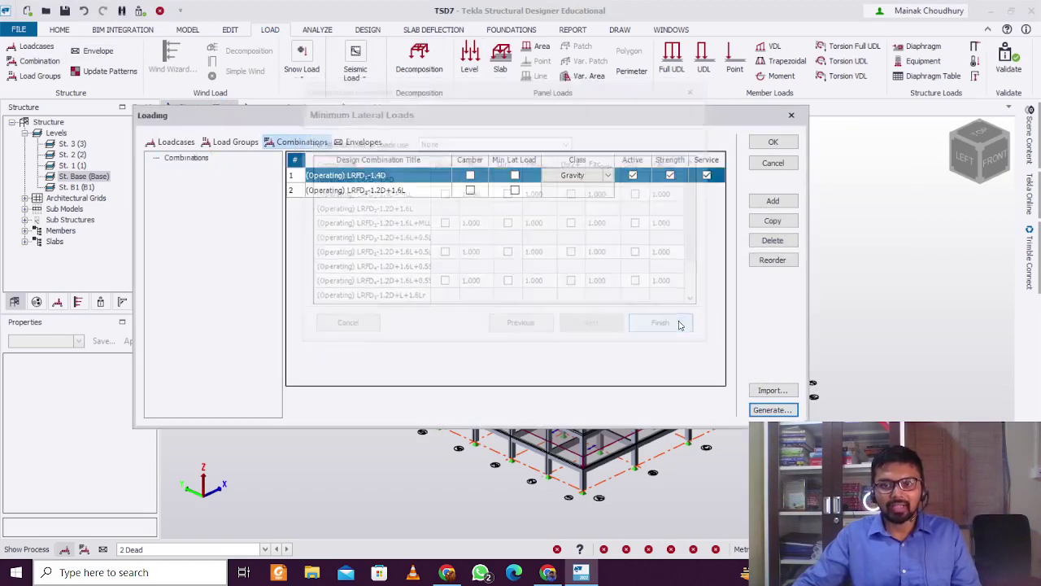
Accept the combinations and run Design All (Static), with all 372 members passing
left_click(788, 143)
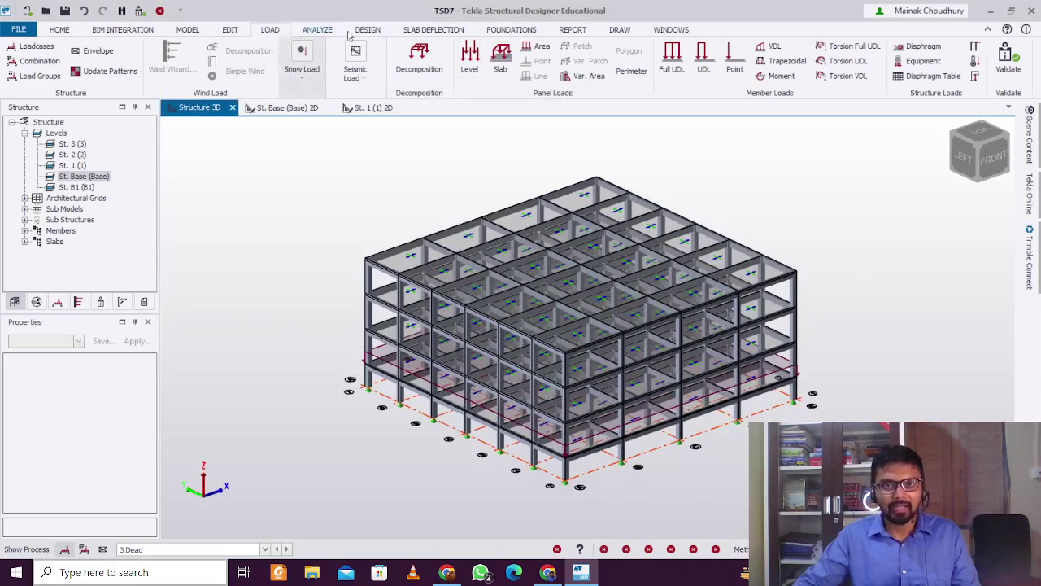
left_click(367, 31)
left_click(487, 61)
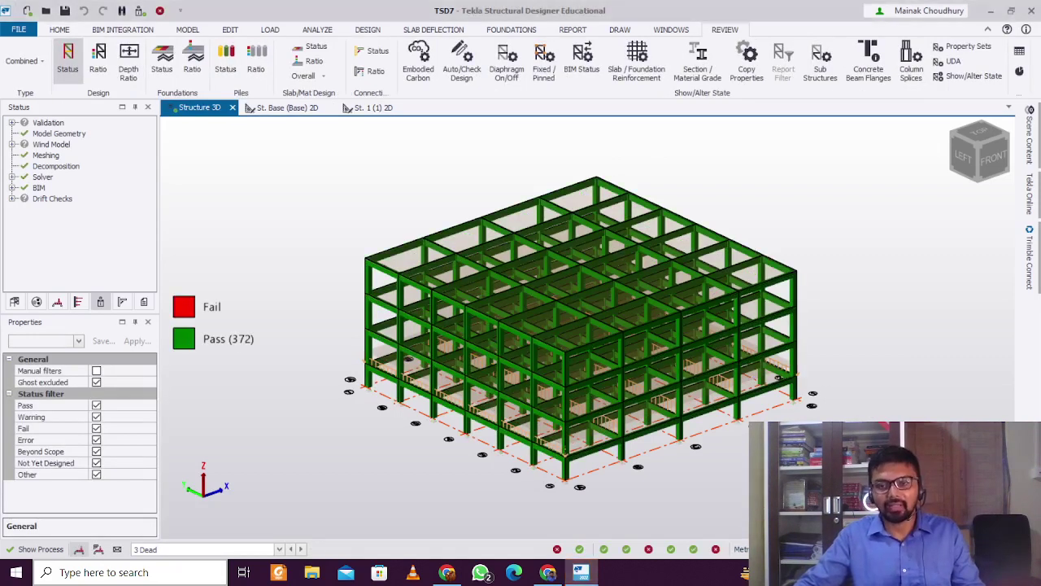
left_click(789, 349)
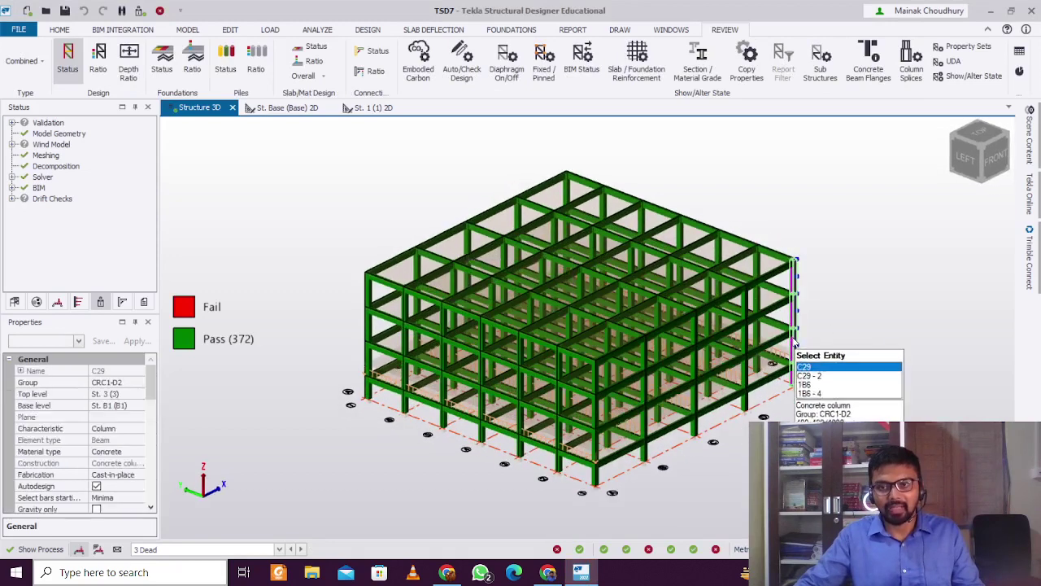
right_click(792, 349)
mouse_move(868, 275)
left_click(959, 283)
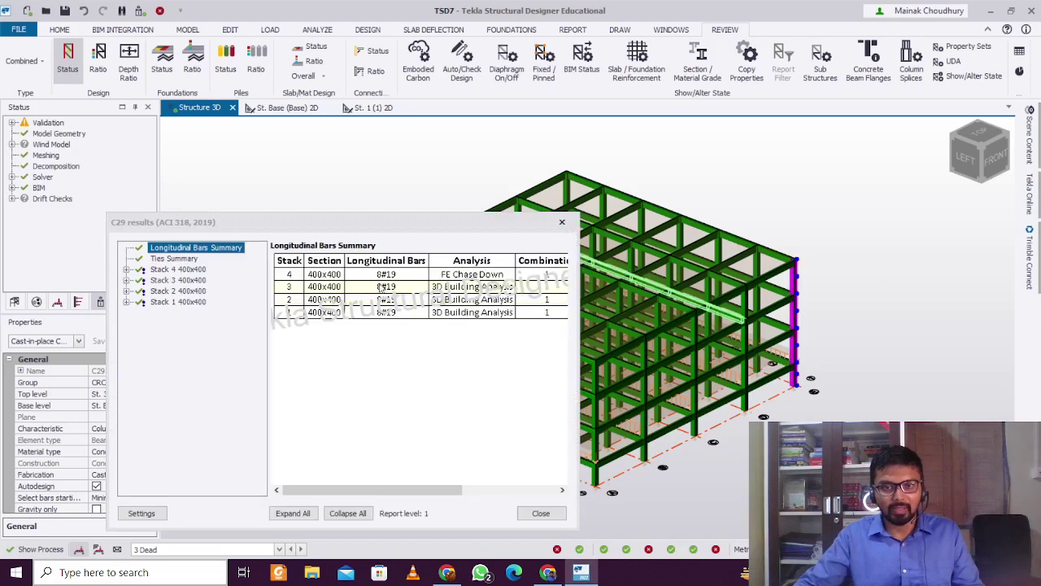
left_click(562, 222)
left_click(890, 226)
middle_click_drag(829, 310, 626, 279)
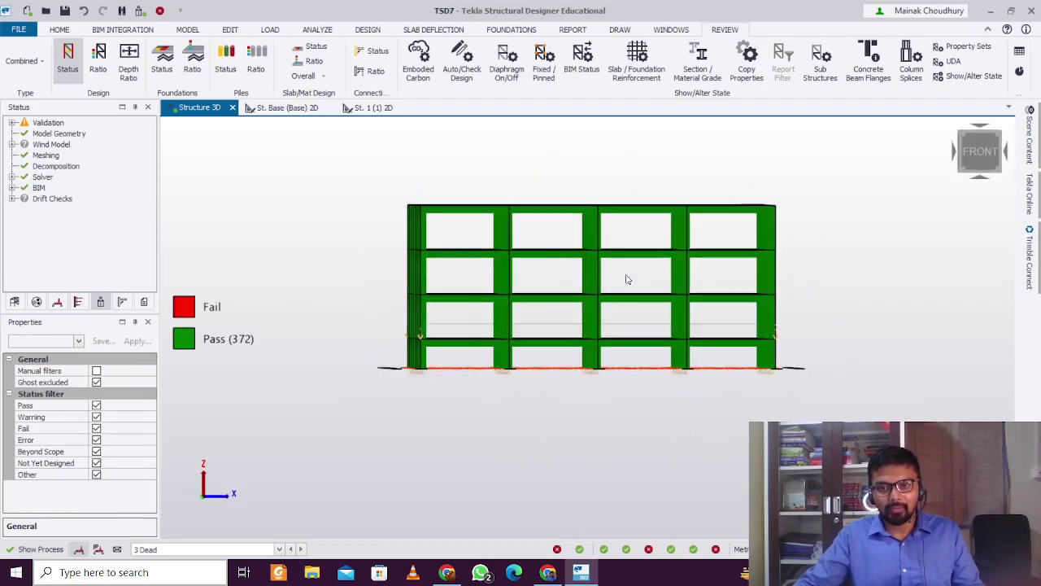
Exit status colouring, then window-select and delete all 35 supports along the base
key("Escape")
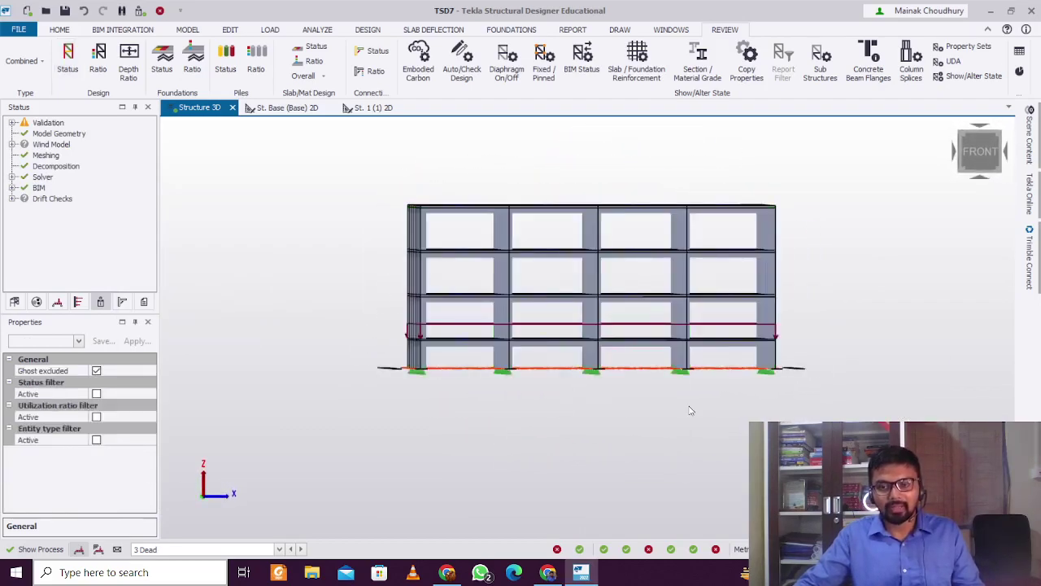
middle_click_drag(690, 410, 680, 411)
scroll(644, 380, "up", 3)
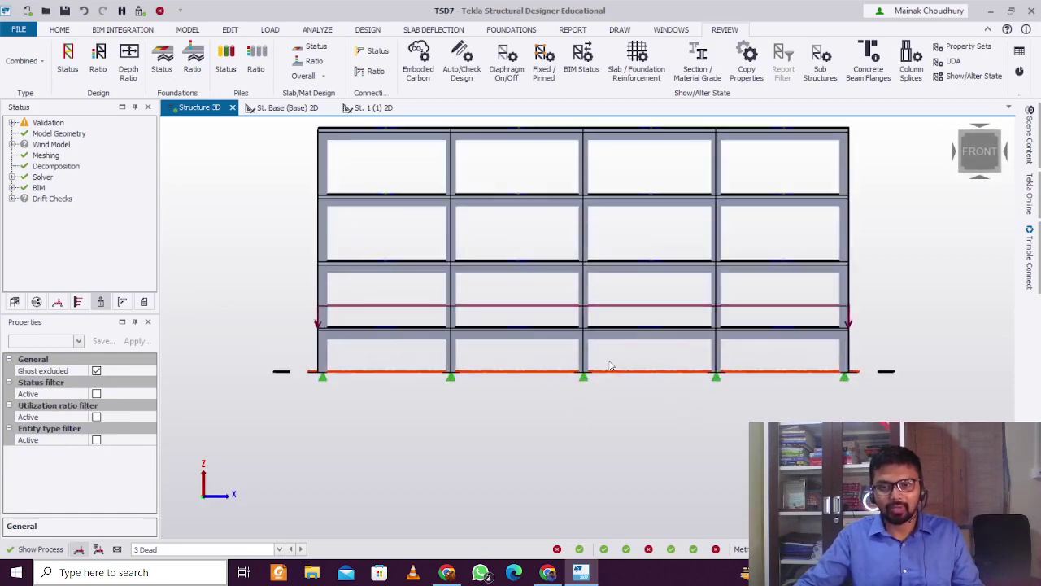
left_click_drag(883, 436, 259, 384)
middle_click_drag(258, 384, 378, 402)
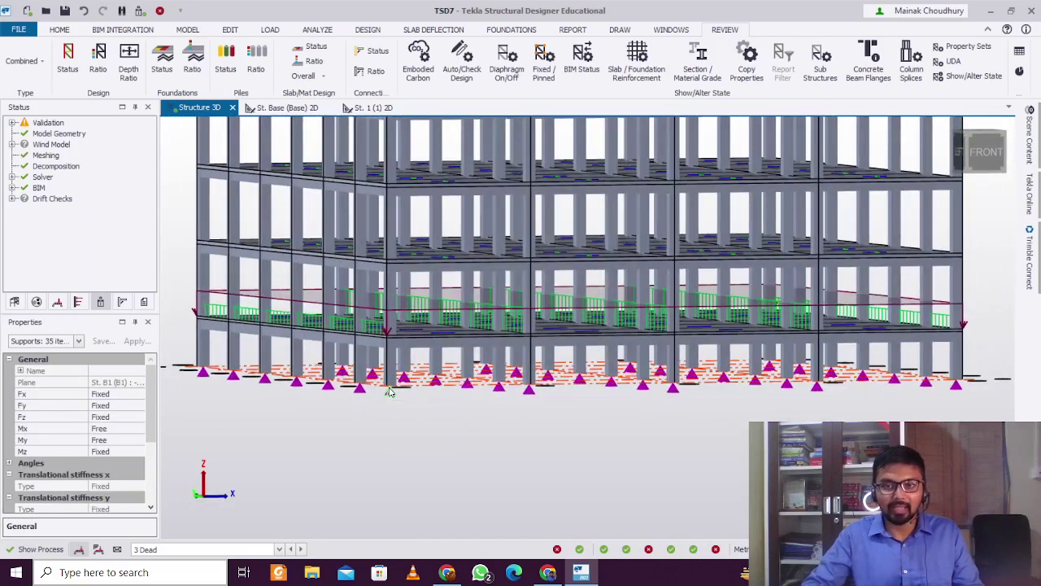
key("Delete")
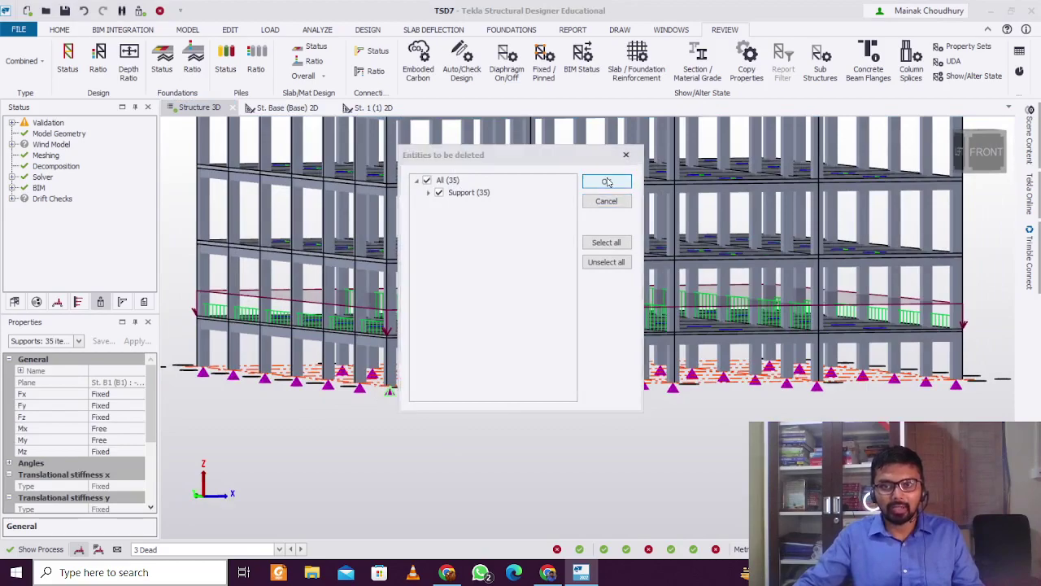
left_click(607, 181)
middle_click_drag(608, 412, 614, 465, "shift")
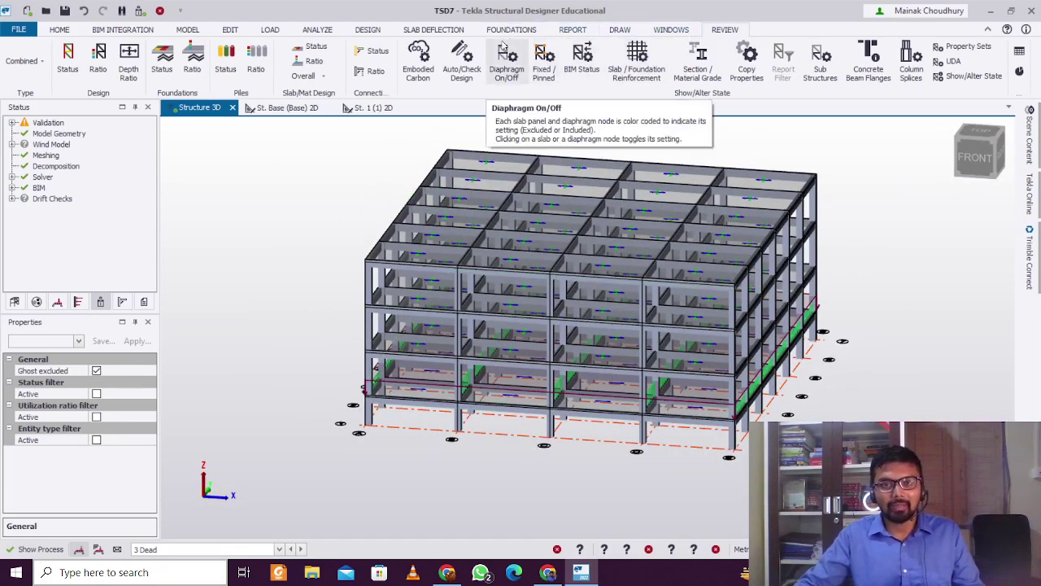
Open the St. B1 (B1) 2D level plan from the Structure tree
left_click(14, 302)
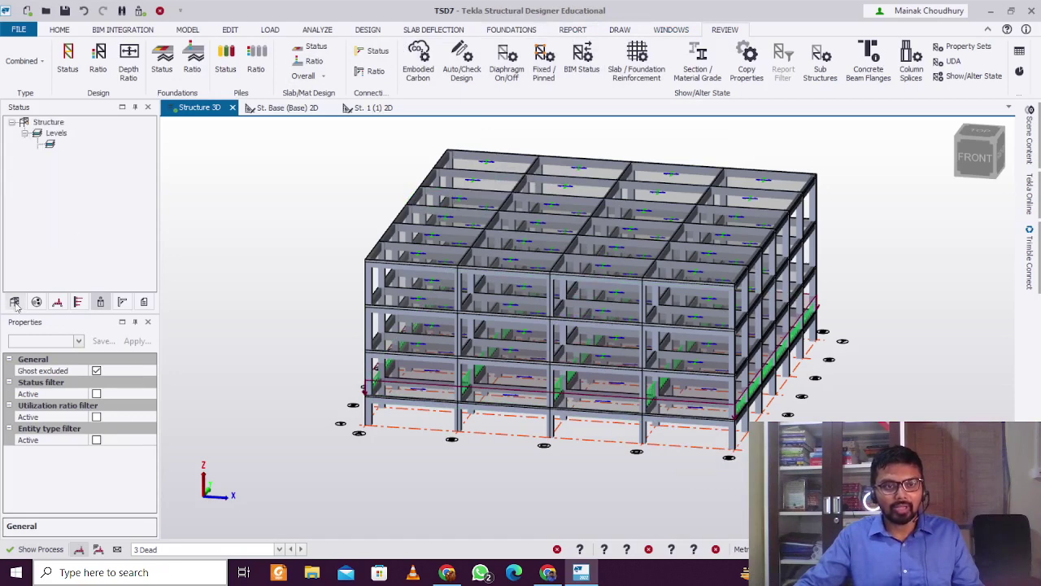
left_click(75, 176)
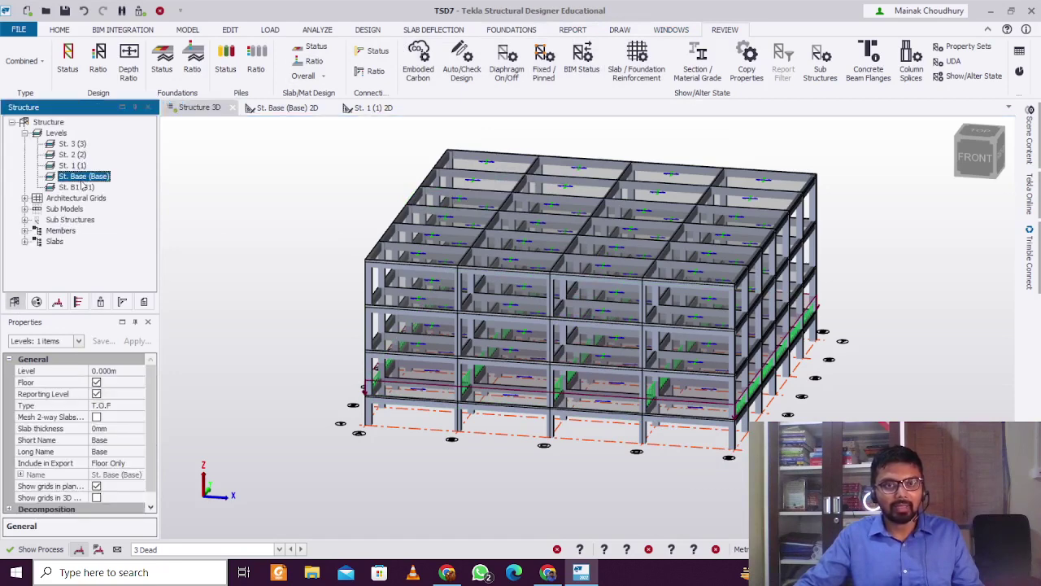
double_click(82, 182)
left_click(79, 187)
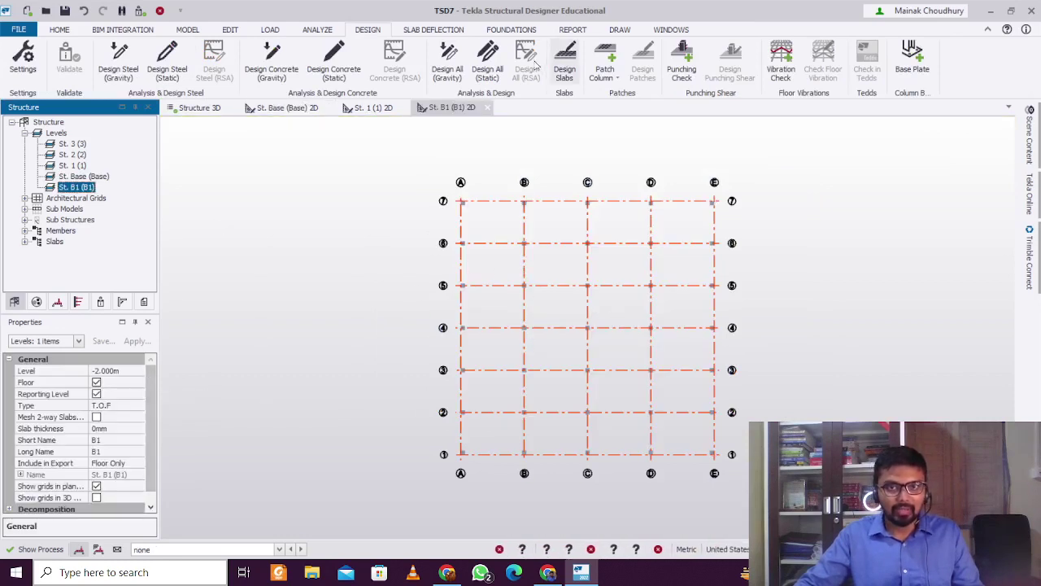
Start an area foundation mat with 2000 mm overhang and 800 mm overall depth
left_click(517, 30)
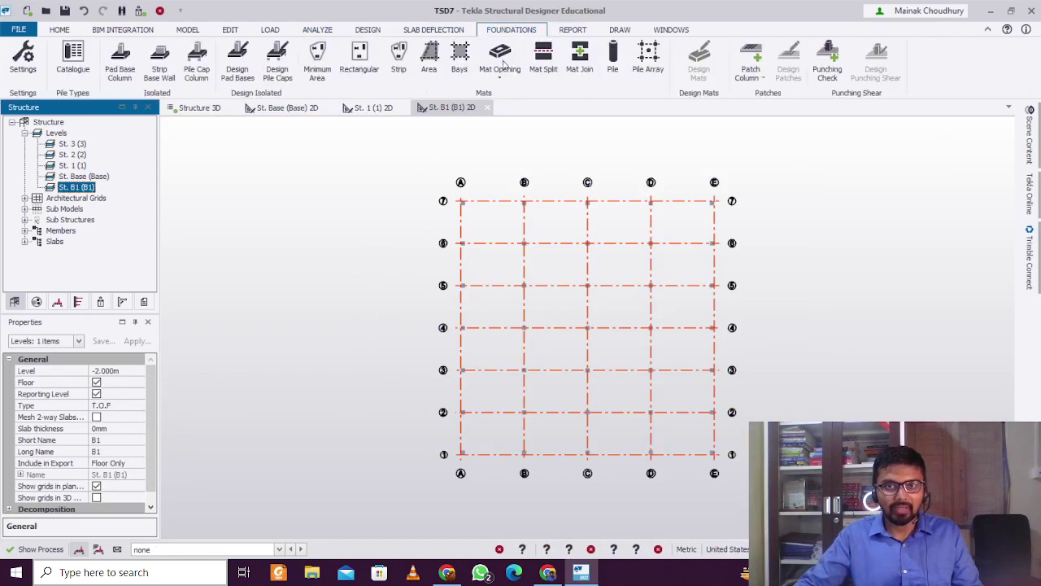
left_click(428, 59)
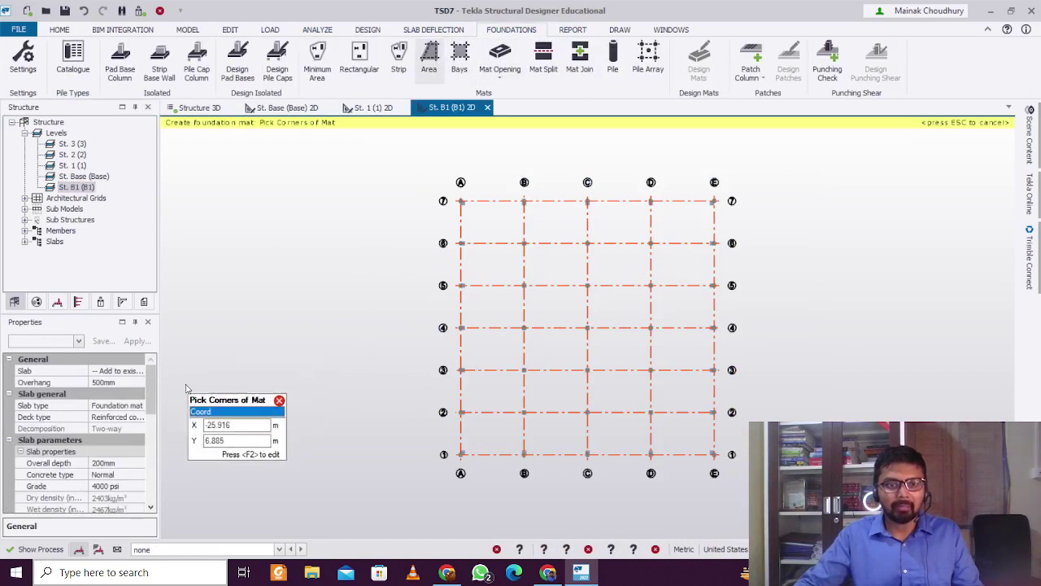
left_click(122, 382)
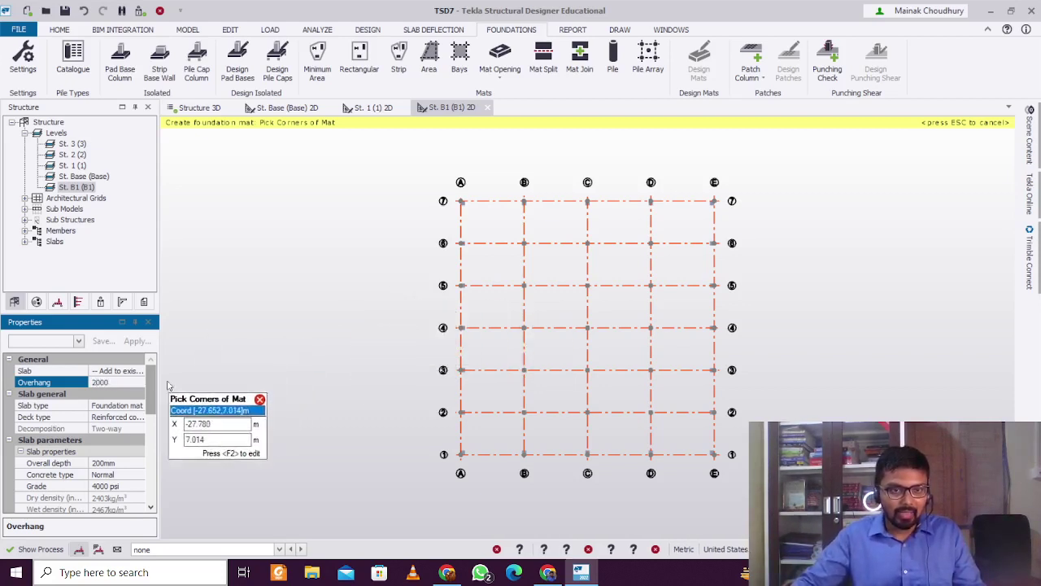
scroll(147, 413, "down", 2)
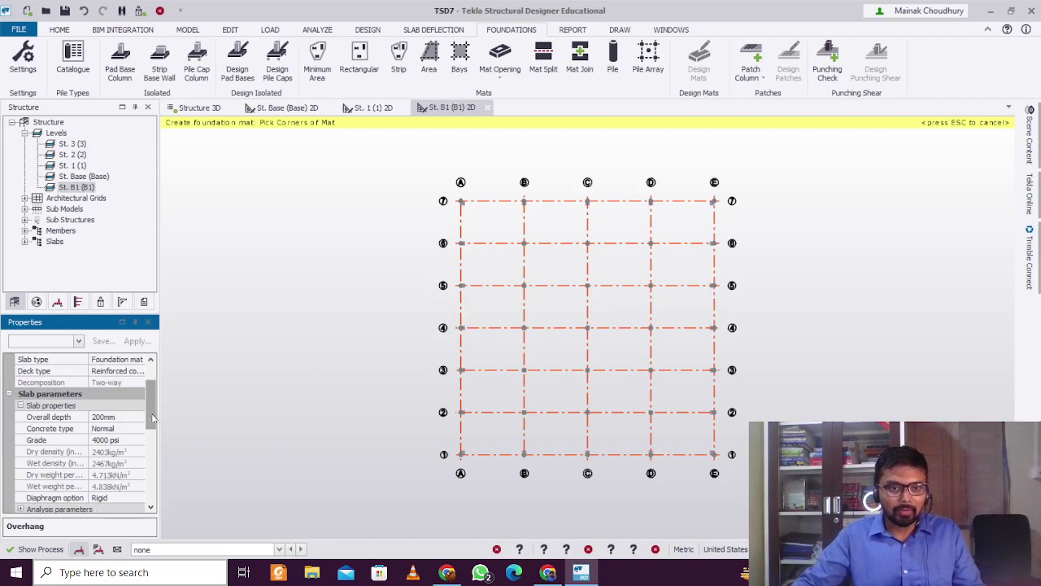
scroll(152, 419, "down", 1)
left_click(111, 393)
left_click(113, 393)
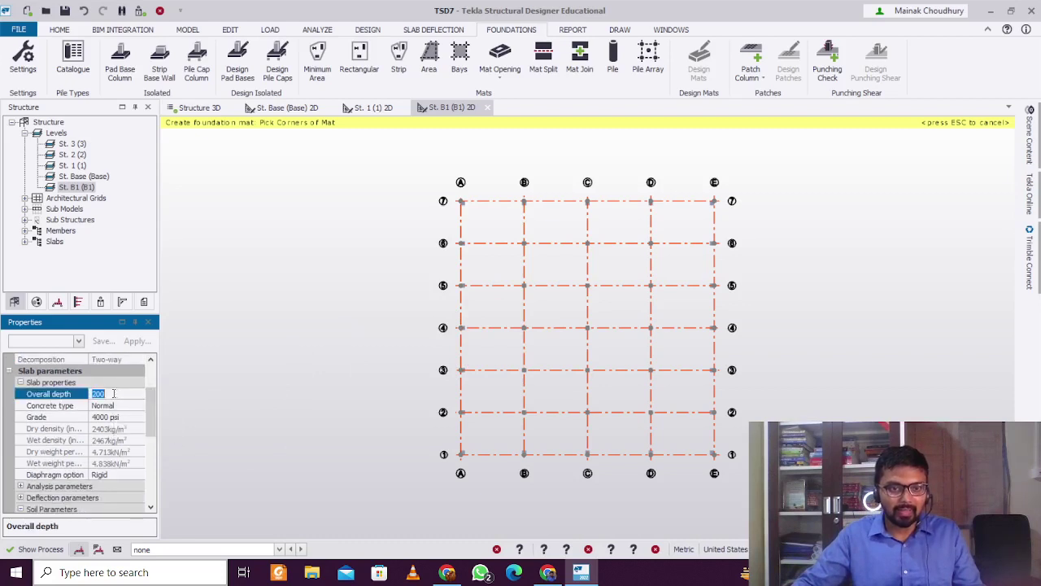
type("800")
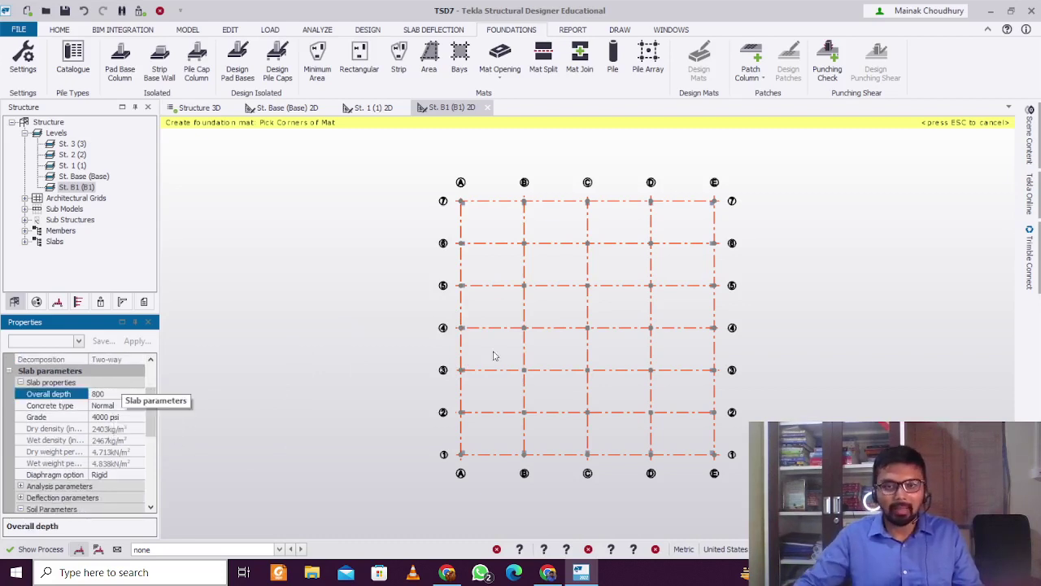
Place the mat by picking corners A7, E7, E1 and A1
left_click(461, 201)
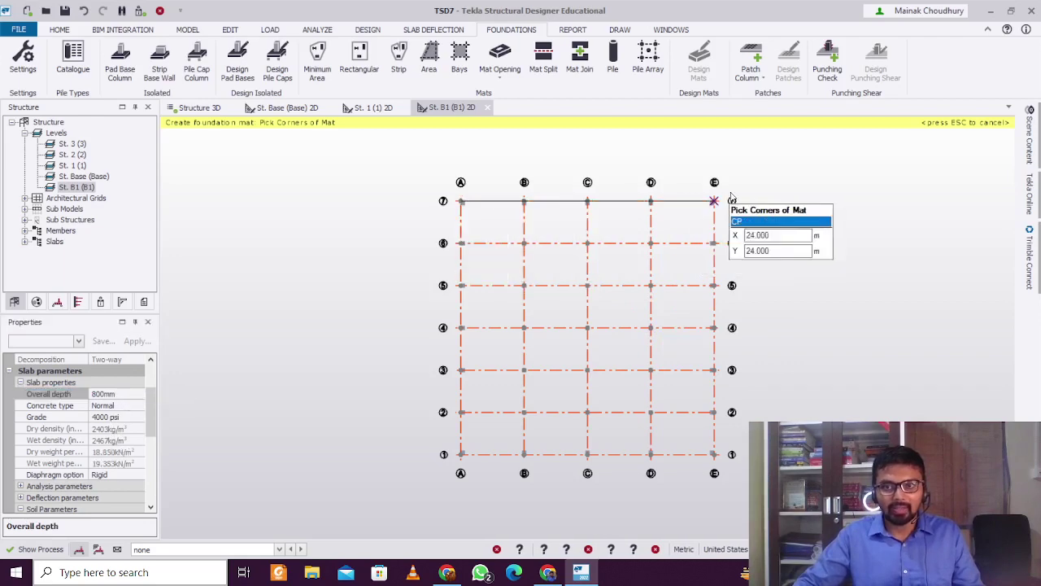
left_click(714, 201)
left_click(712, 454)
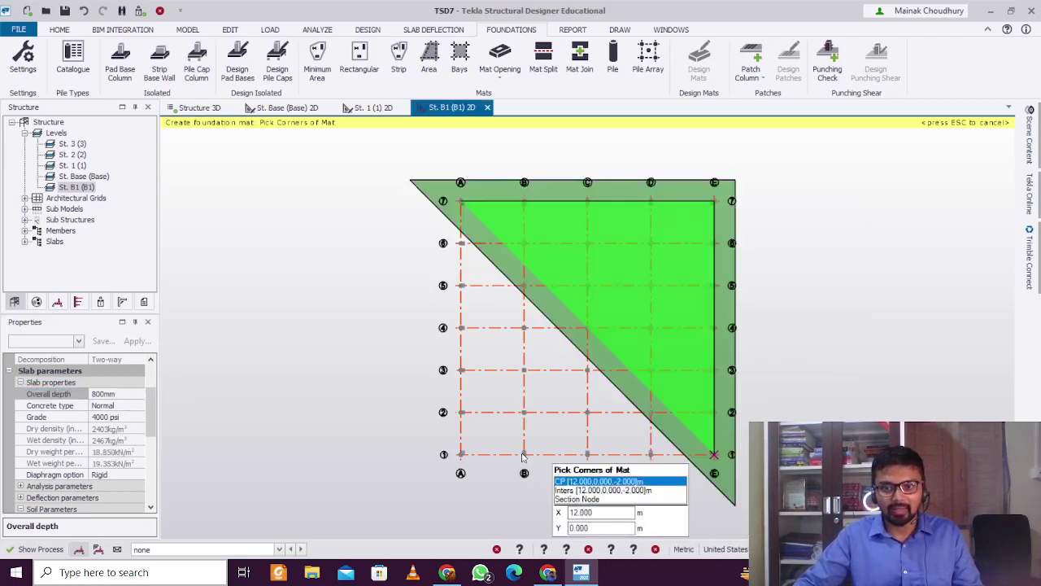
left_click(459, 455)
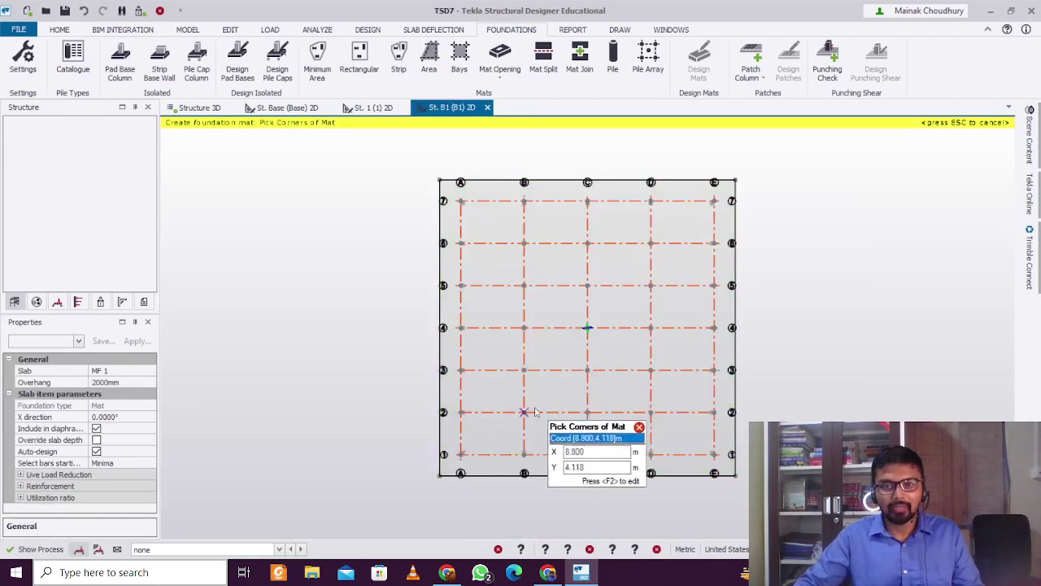
Return to the 3D structure view and orbit to inspect the new mat
left_click(210, 110)
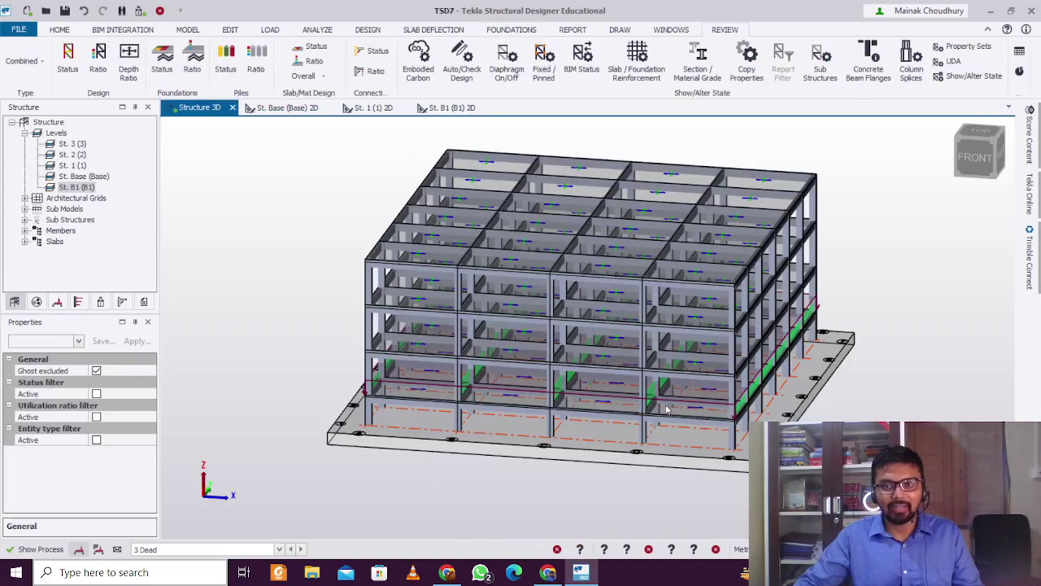
middle_click_drag(667, 410, 649, 476)
scroll(814, 455, "down", 2)
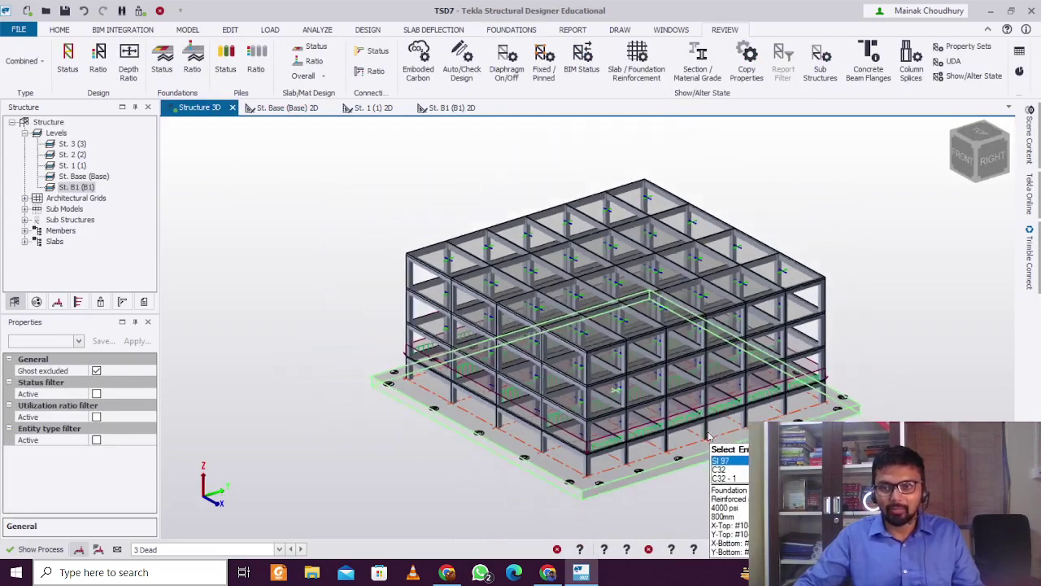
middle_click_drag(887, 443, 895, 427)
scroll(898, 419, "down", 1)
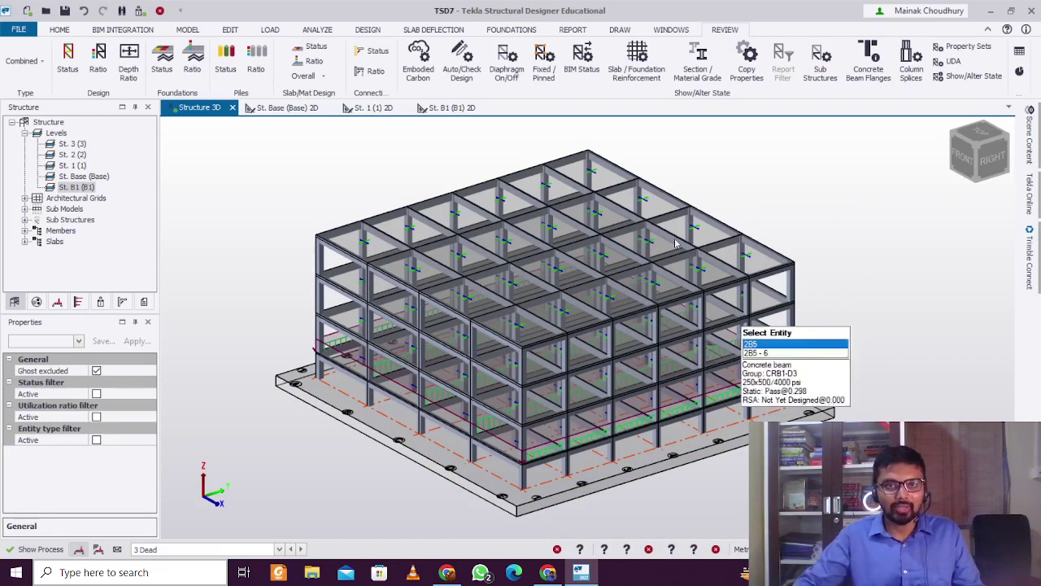
Generate the six LRFD load combinations and close the Loading dialog
left_click(270, 30)
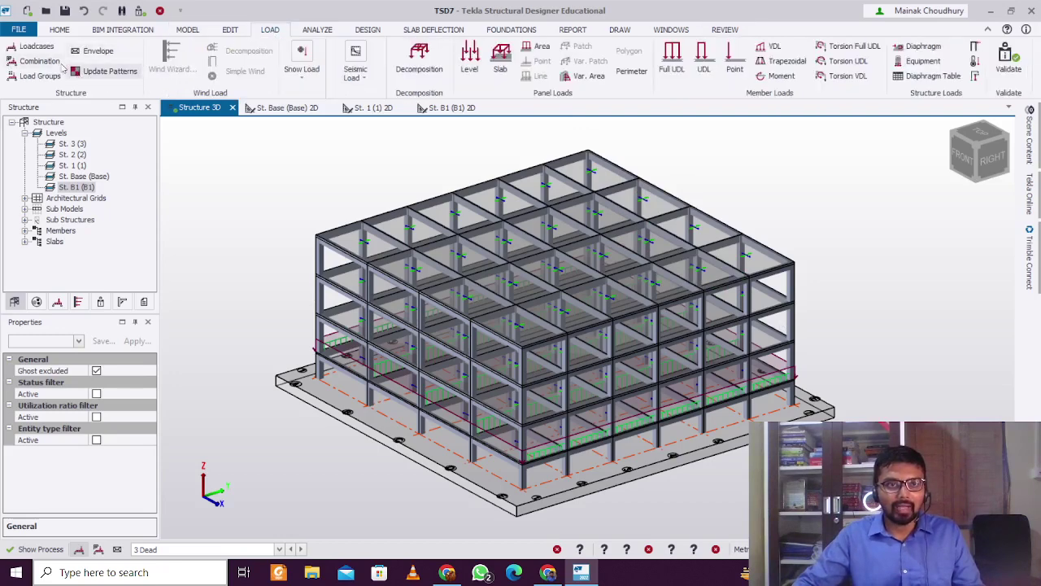
left_click(33, 61)
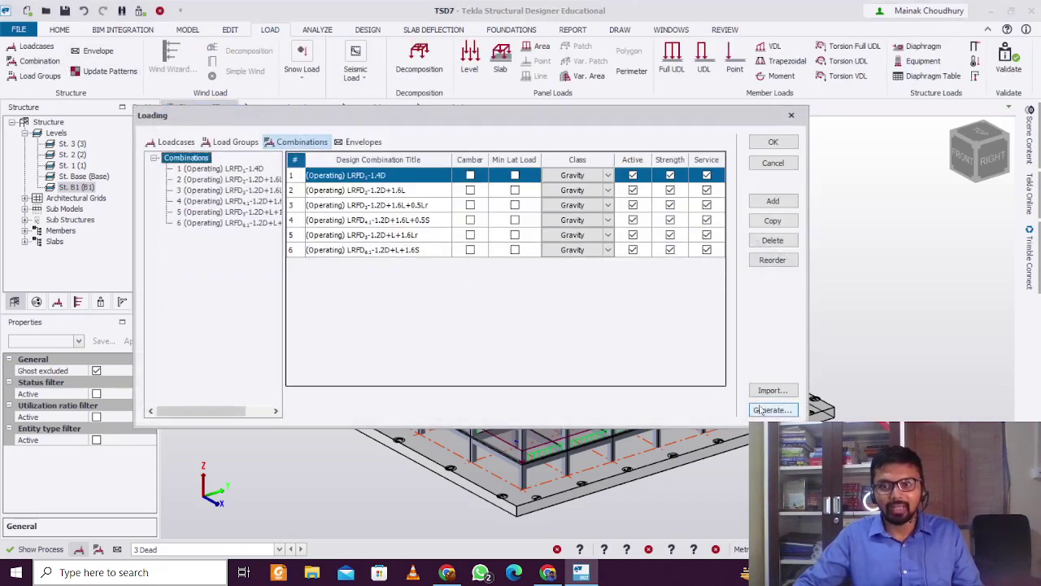
left_click(770, 411)
left_click(608, 334)
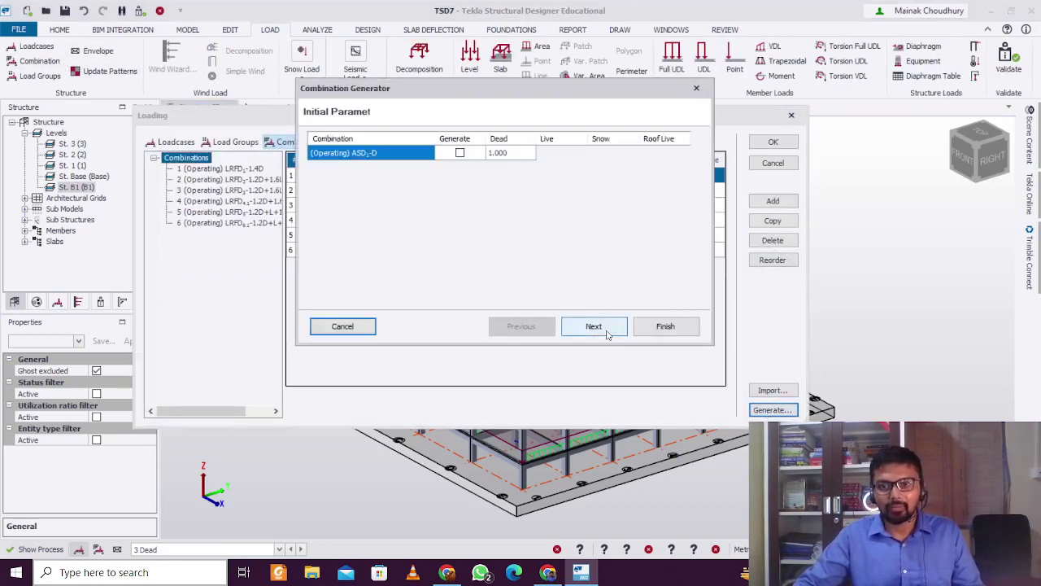
left_click(608, 333)
left_click(607, 334)
left_click(607, 333)
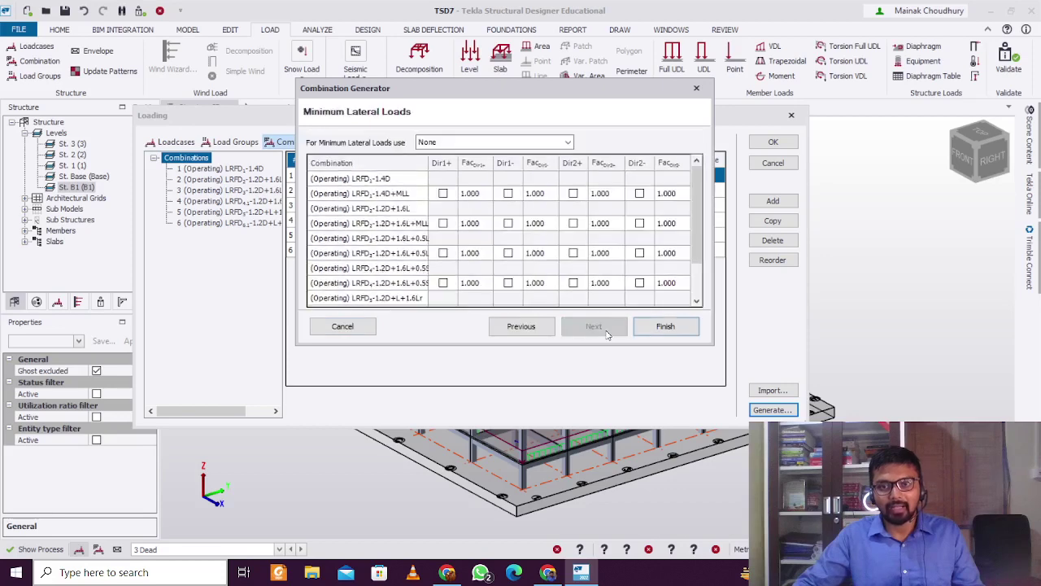
left_click(660, 329)
left_click(772, 141)
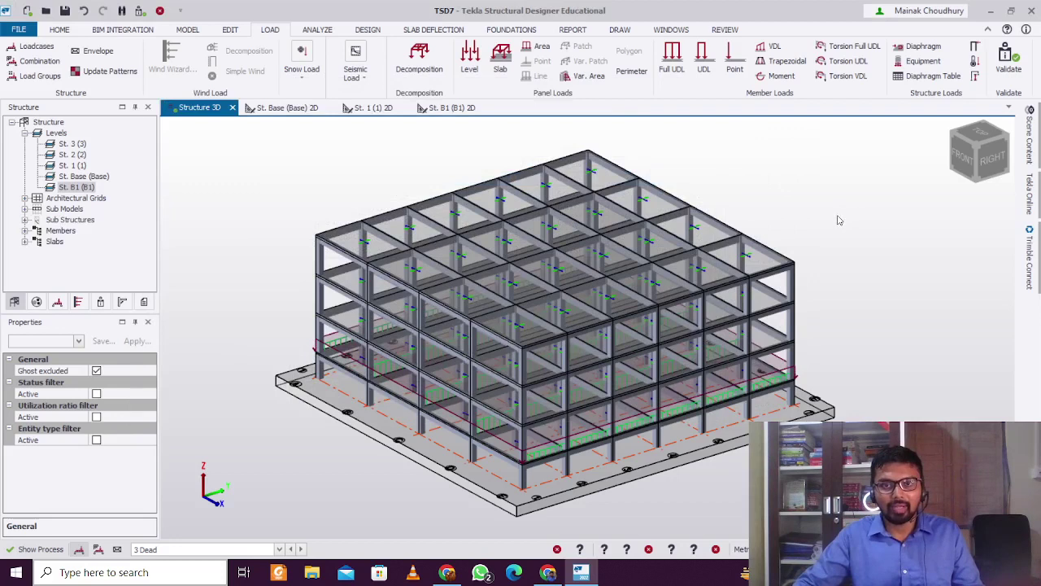
Run Analyze All (Static) for a first-order linear analysis of the structure
left_click(322, 30)
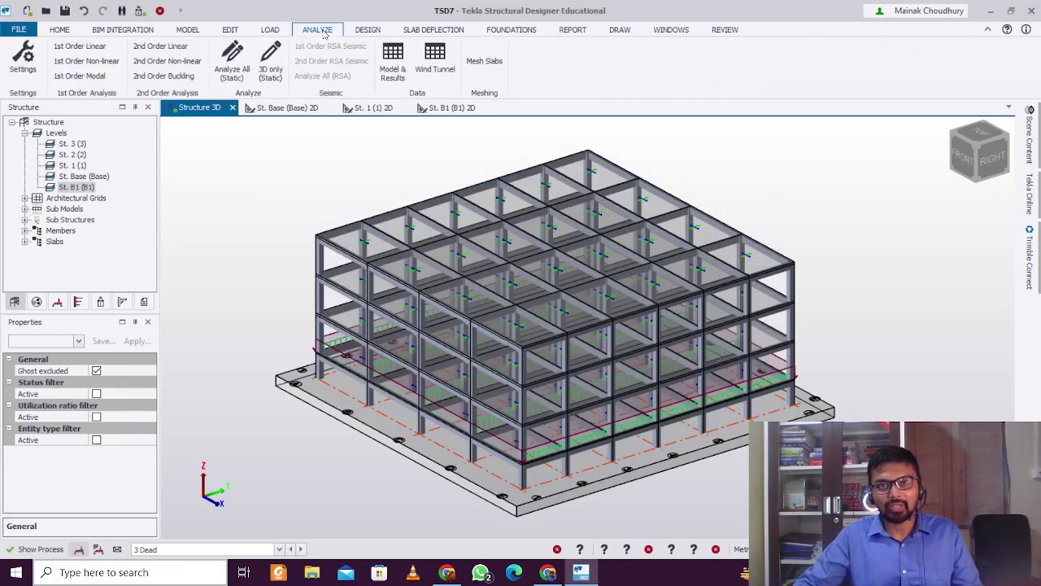
left_click(232, 63)
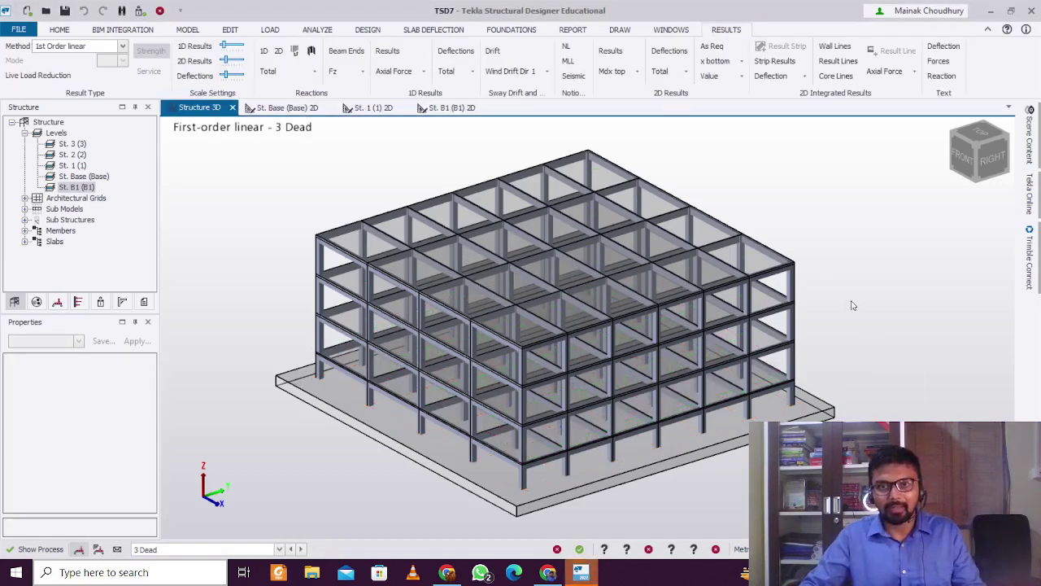
left_click(526, 31)
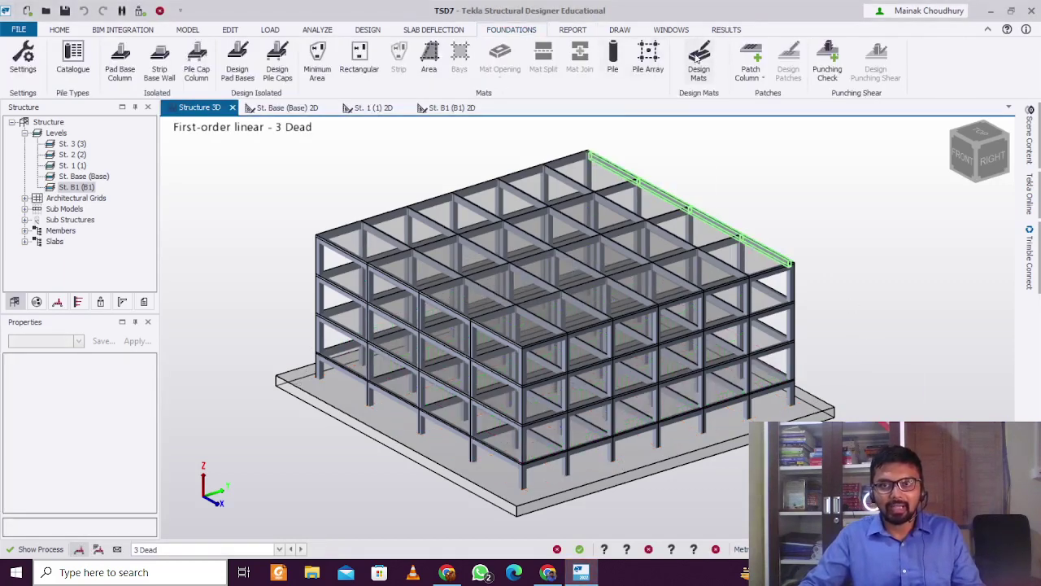
Design the mat and check panel SI 97, which passes with #19-175 bars top and bottom
left_click(699, 61)
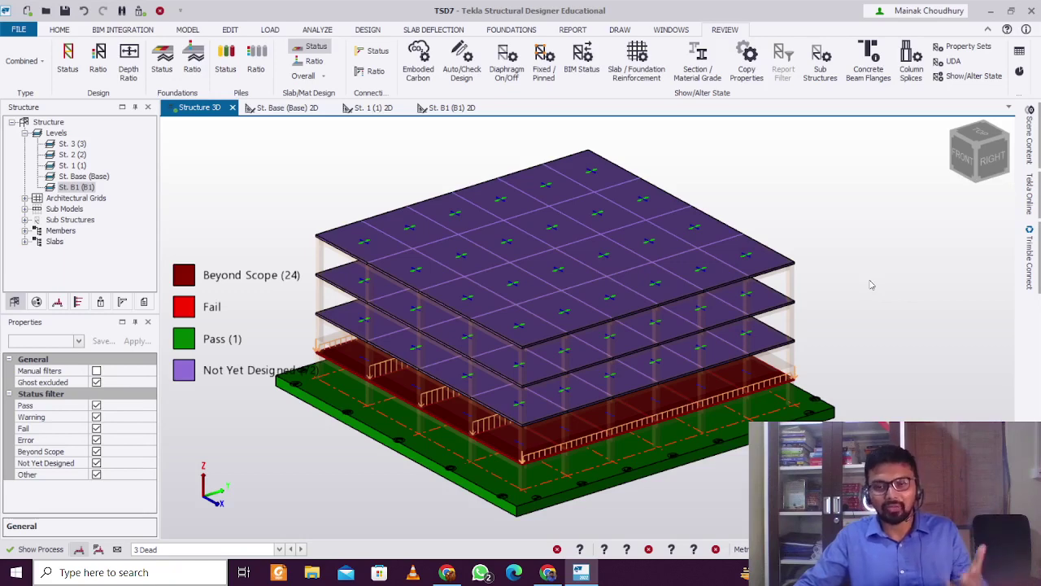
scroll(829, 289, "up", 2)
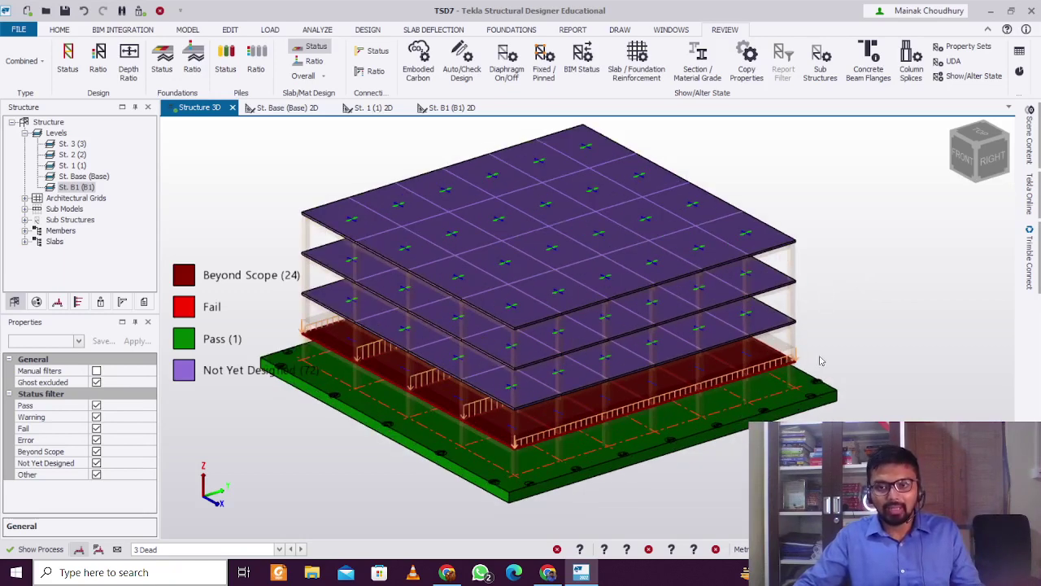
left_click(826, 403)
right_click(825, 405)
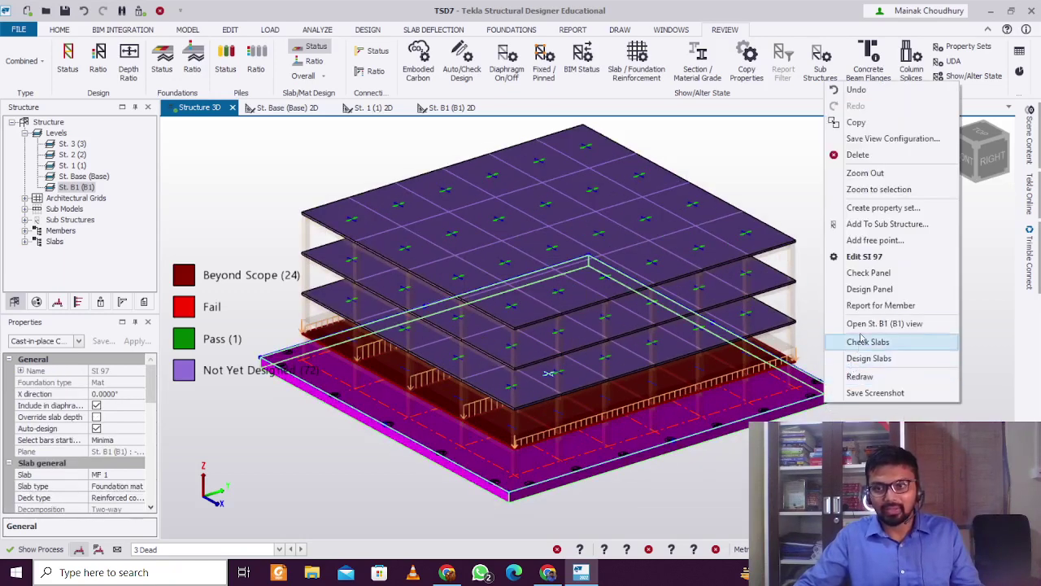
left_click(910, 276)
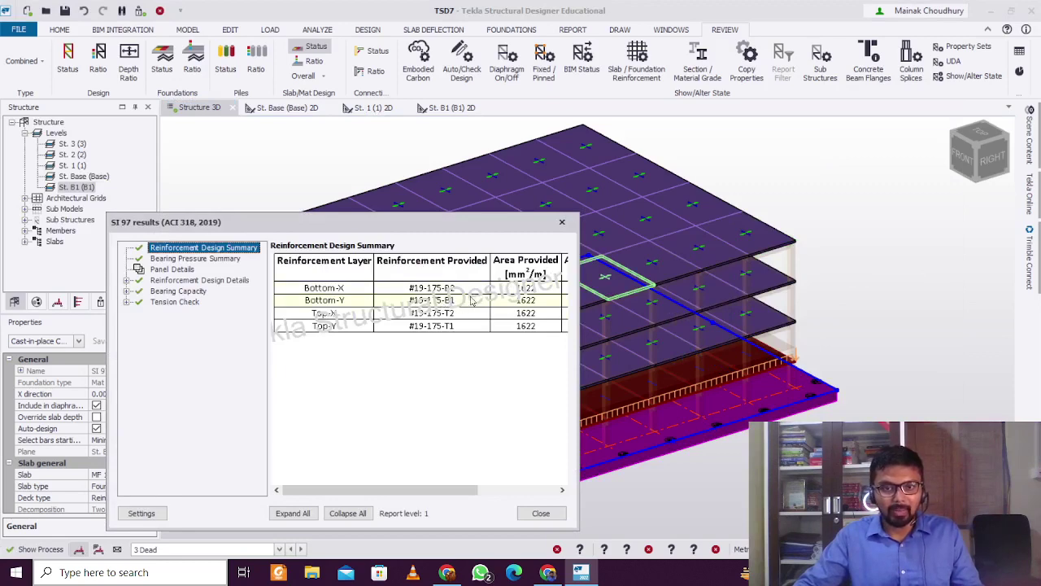
left_click(561, 222)
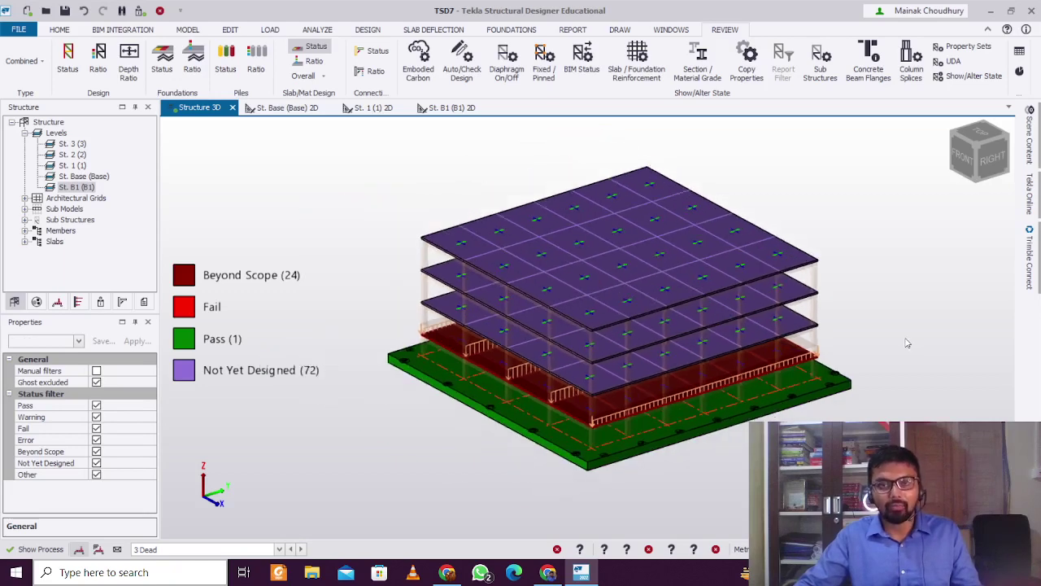
Add a new pile type named P1 with 20 m length to the pile catalogue
left_click(511, 29)
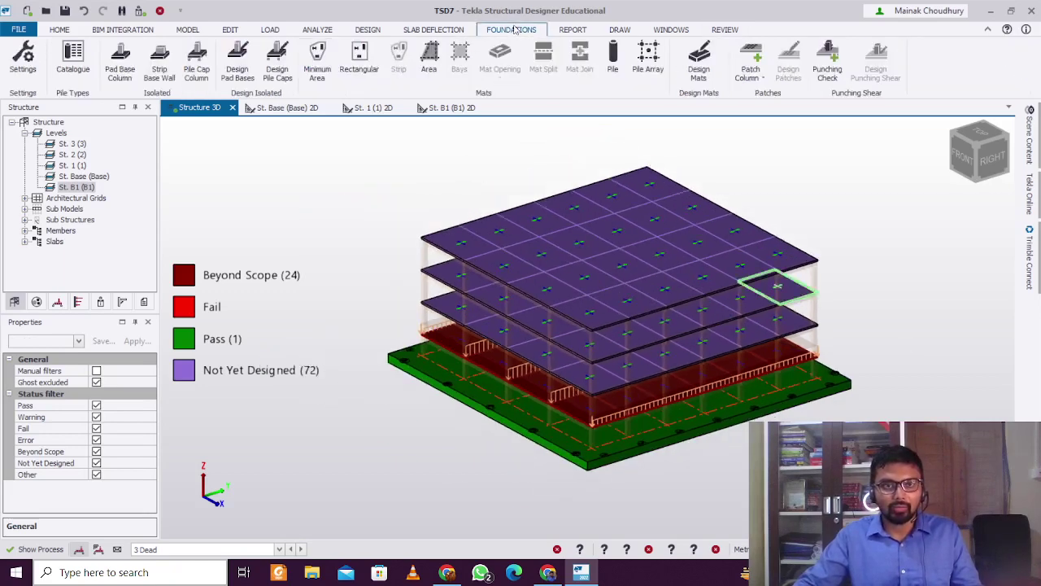
left_click(73, 65)
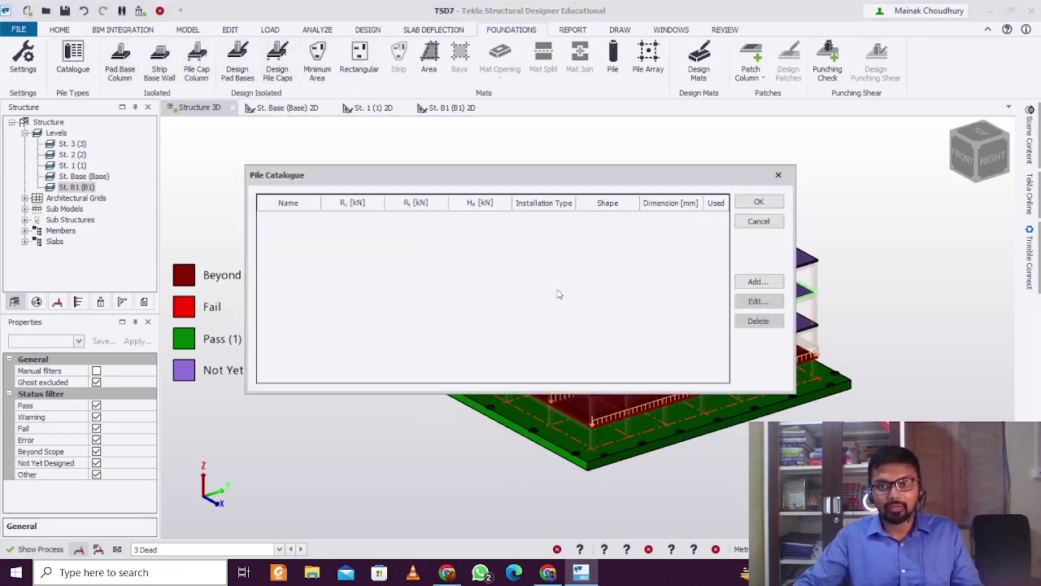
left_click(754, 283)
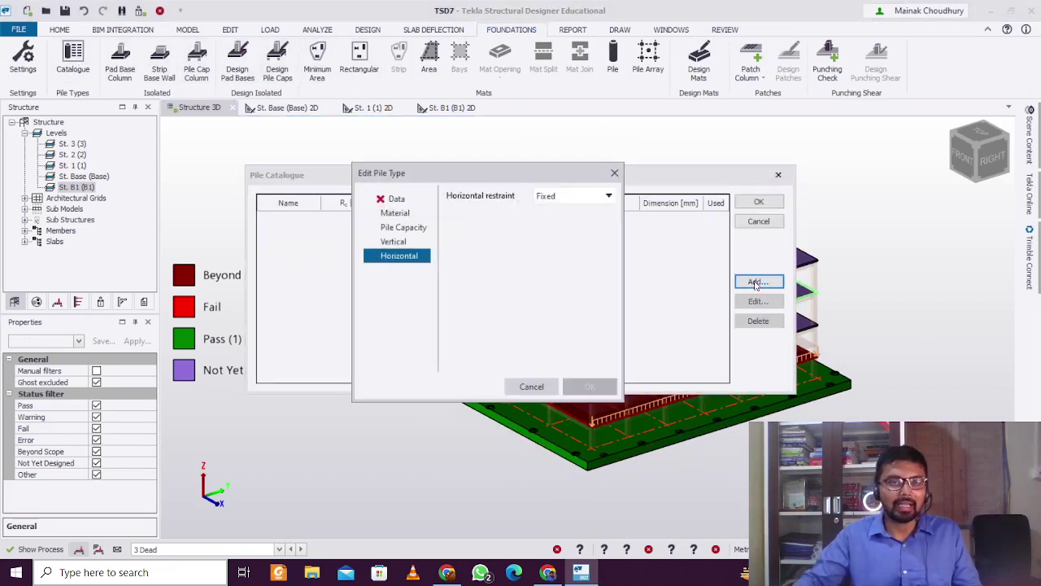
left_click(405, 198)
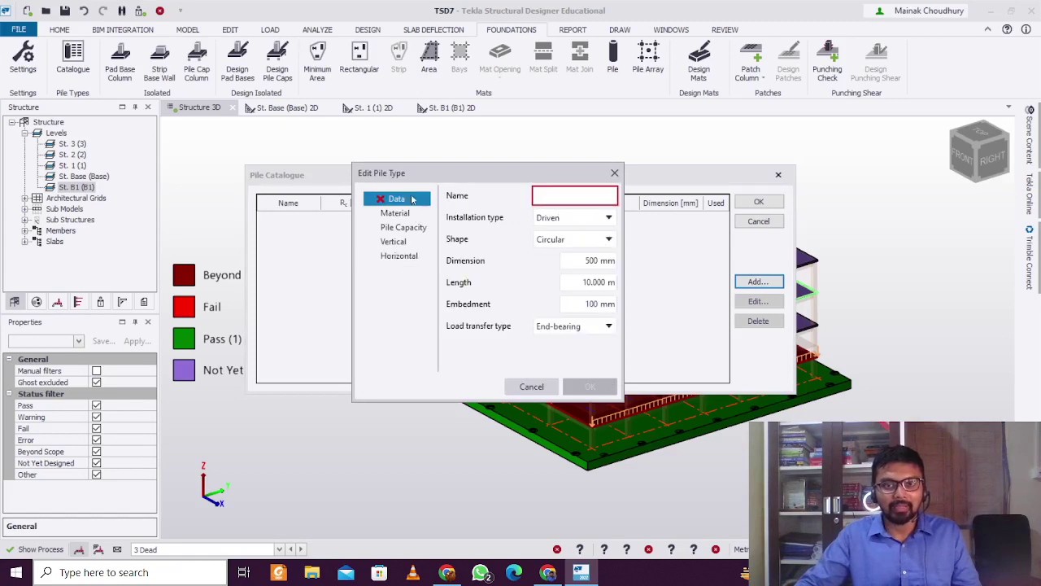
left_click(568, 195)
type("P1")
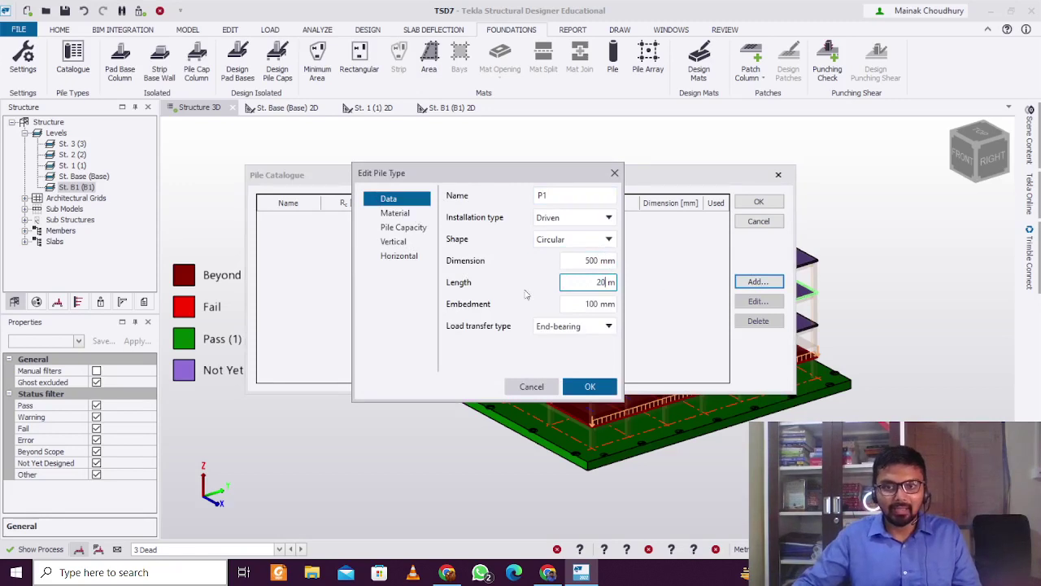
type("20")
Review P1's material, vertical and capacity pages, save it and mark it as used
left_click(395, 212)
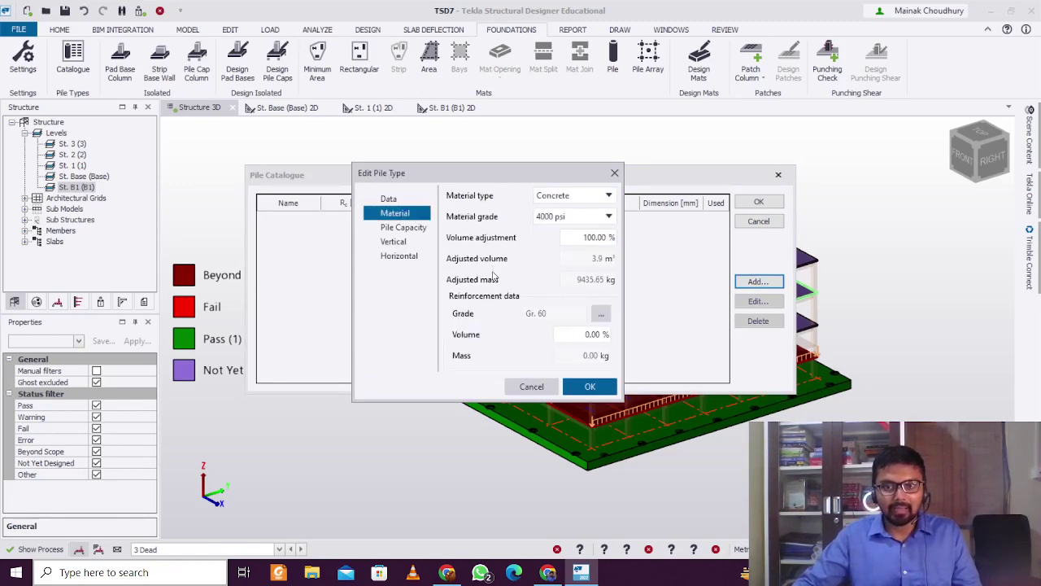
left_click(394, 241)
left_click(397, 228)
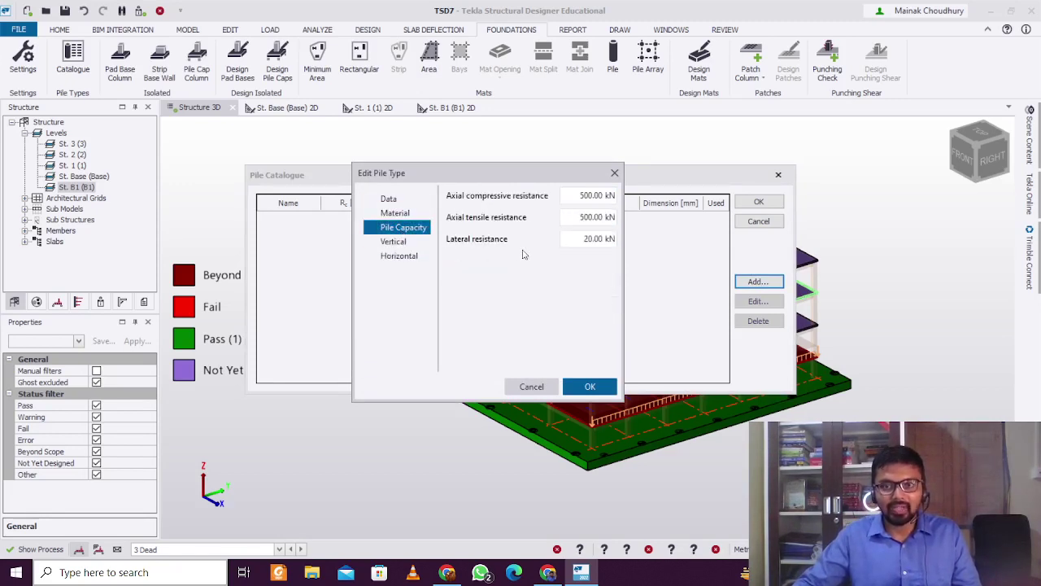
left_click(584, 390)
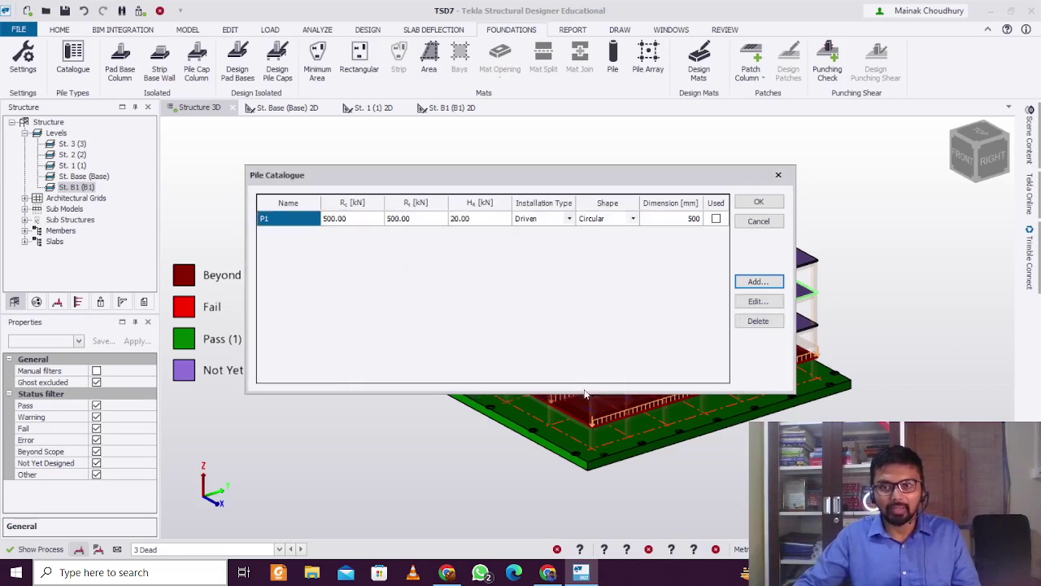
left_click(716, 218)
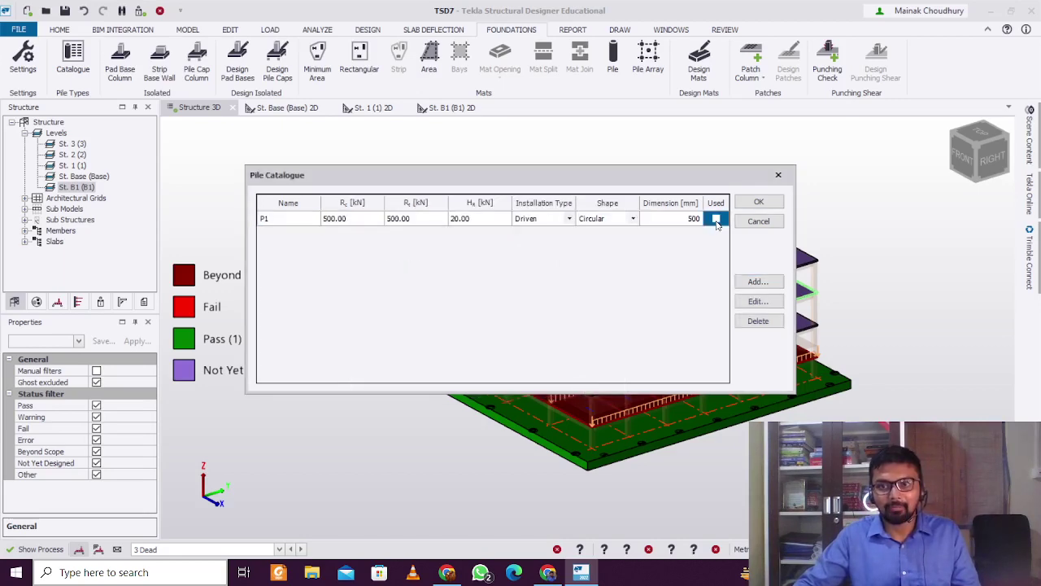
left_click(760, 201)
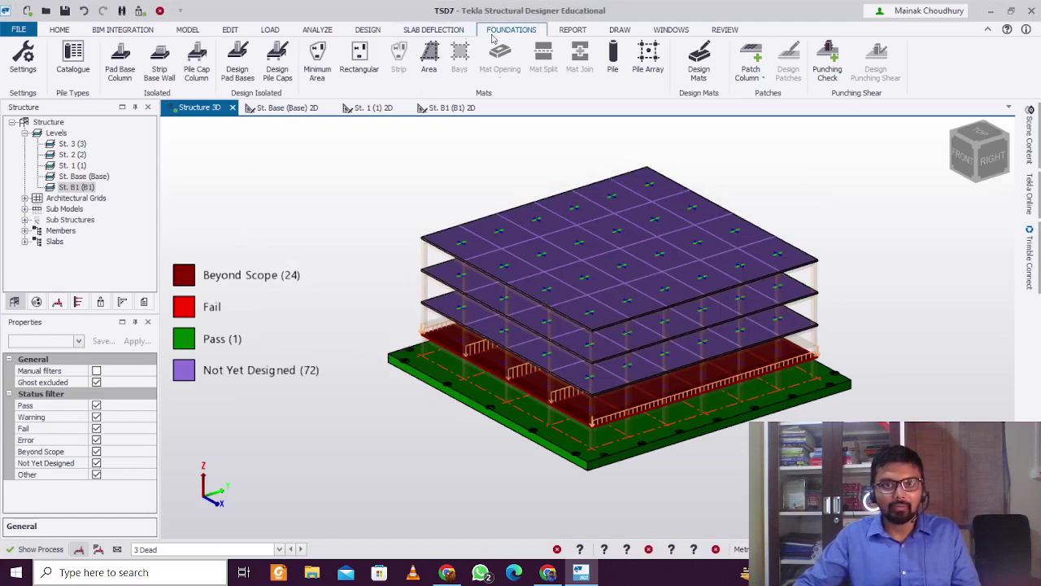
Start the Pile tool with pile type P1 and switch to the St. B1 (B1) plan
left_click(612, 57)
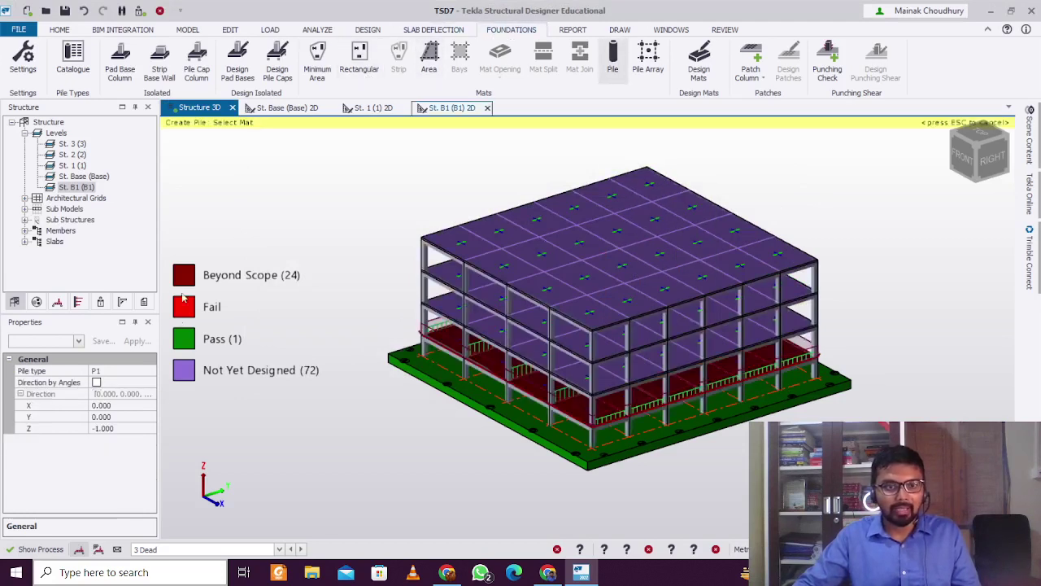
left_click(122, 371)
left_click(150, 372)
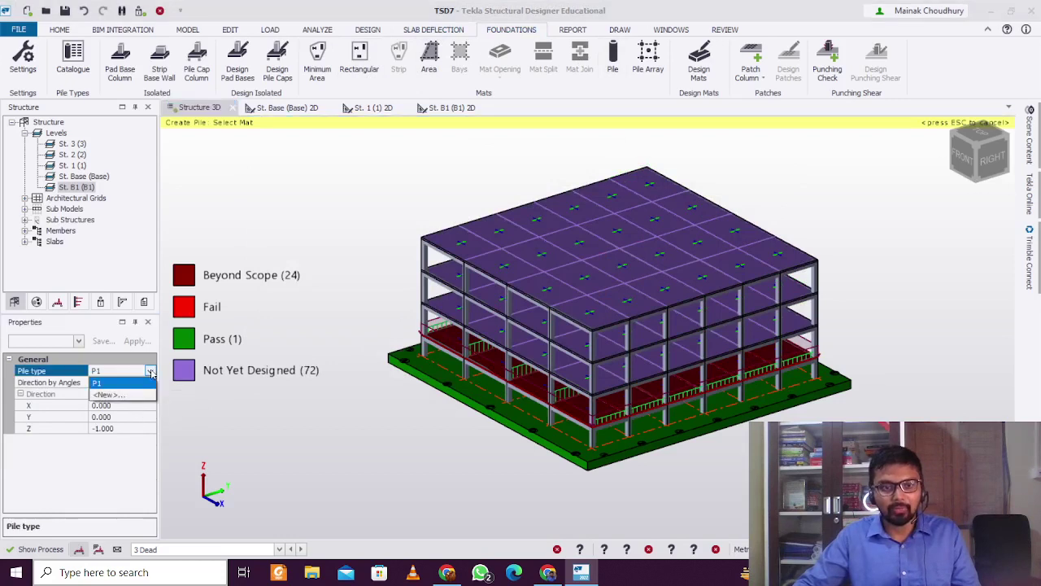
left_click(151, 371)
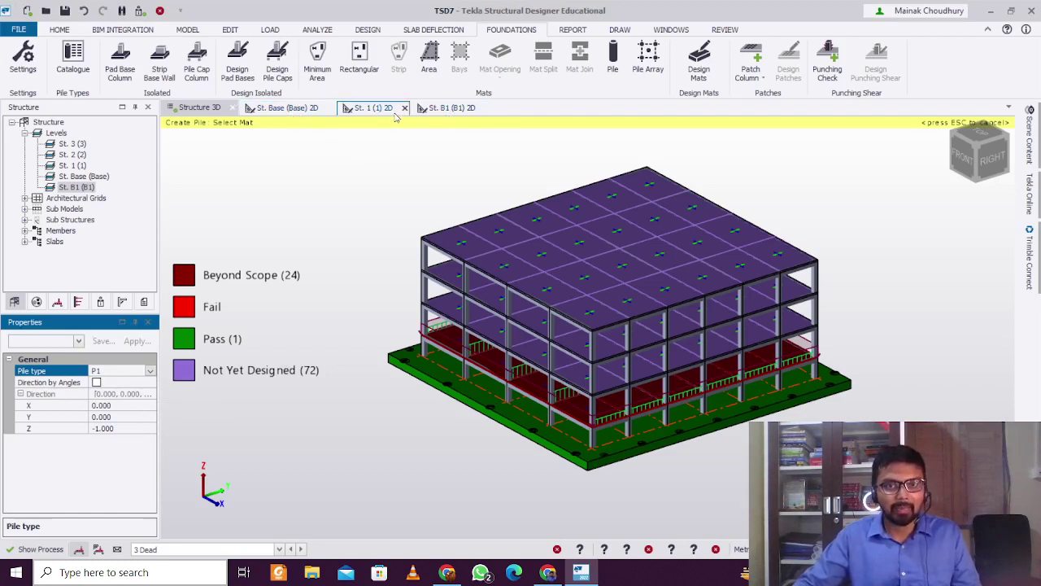
left_click(452, 108)
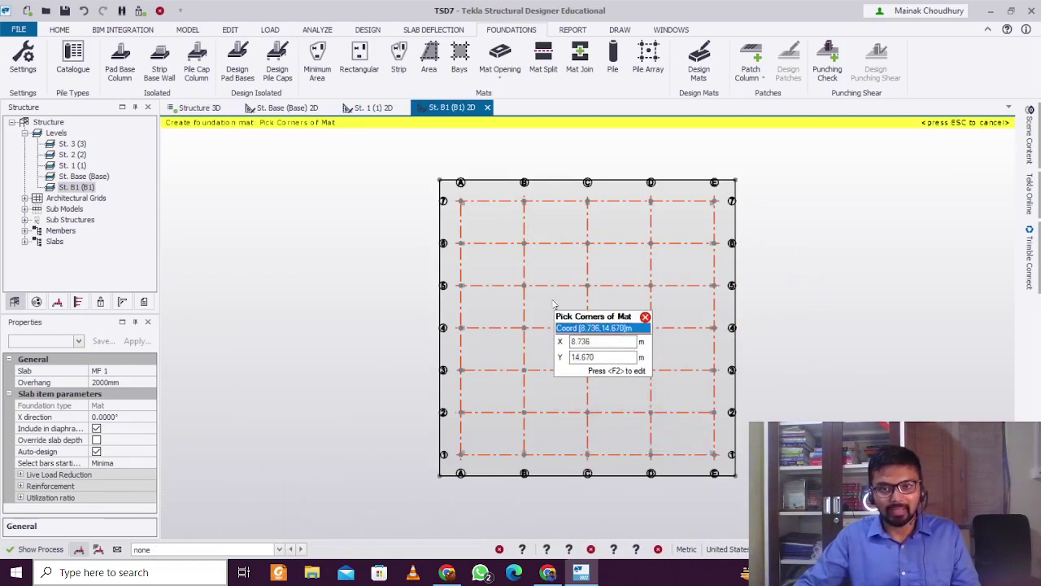
Switch to pile array placement with 5 m spacing in X and Y
left_click(616, 75)
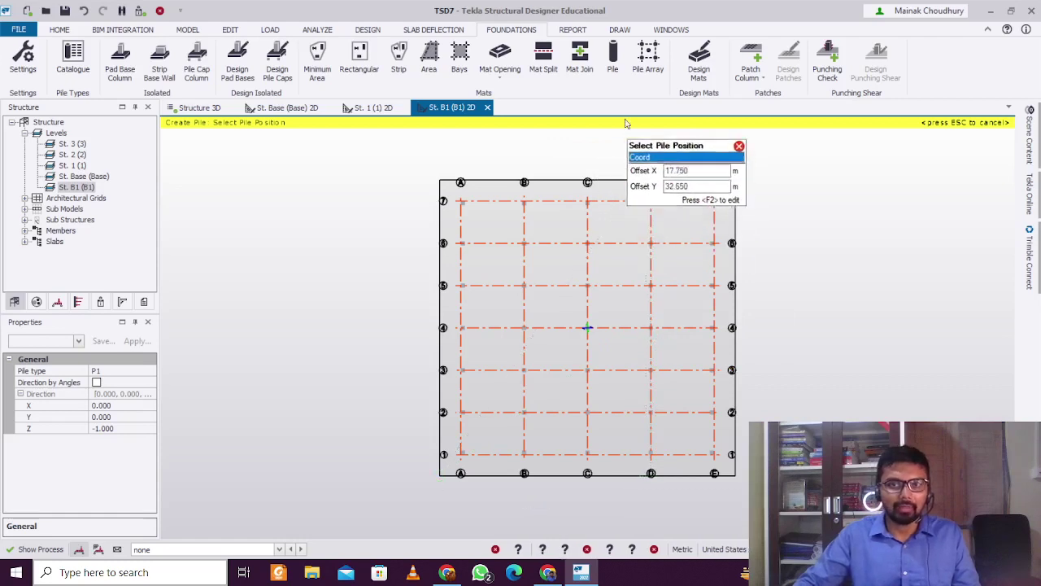
left_click(648, 59)
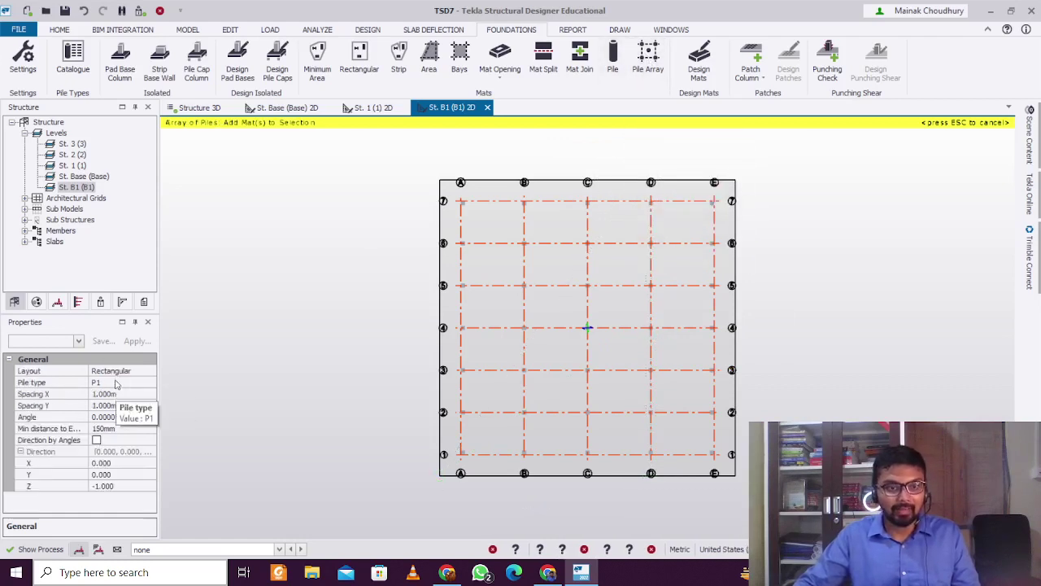
left_click(52, 394)
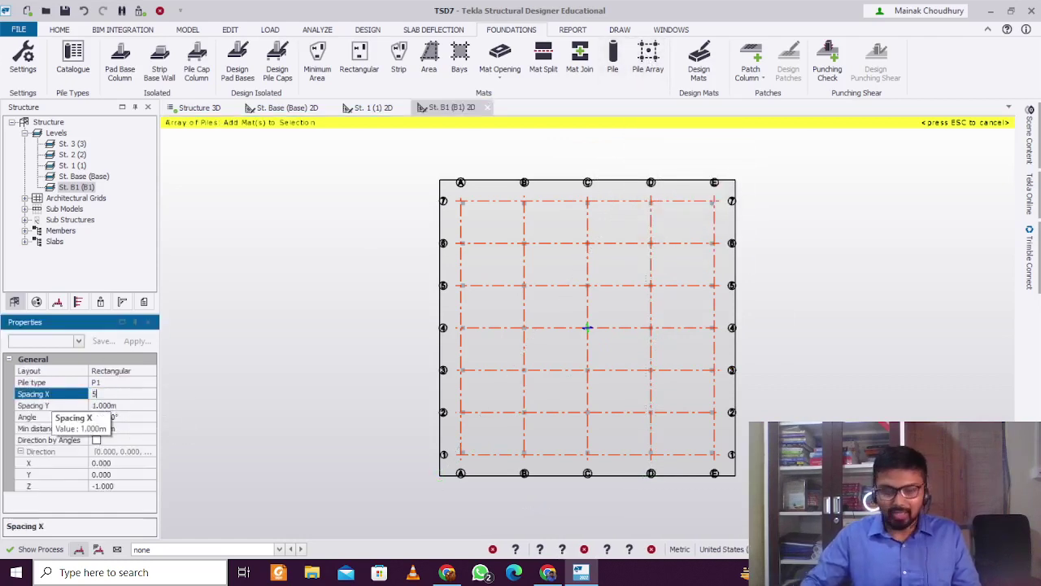
type("5")
left_click(120, 404)
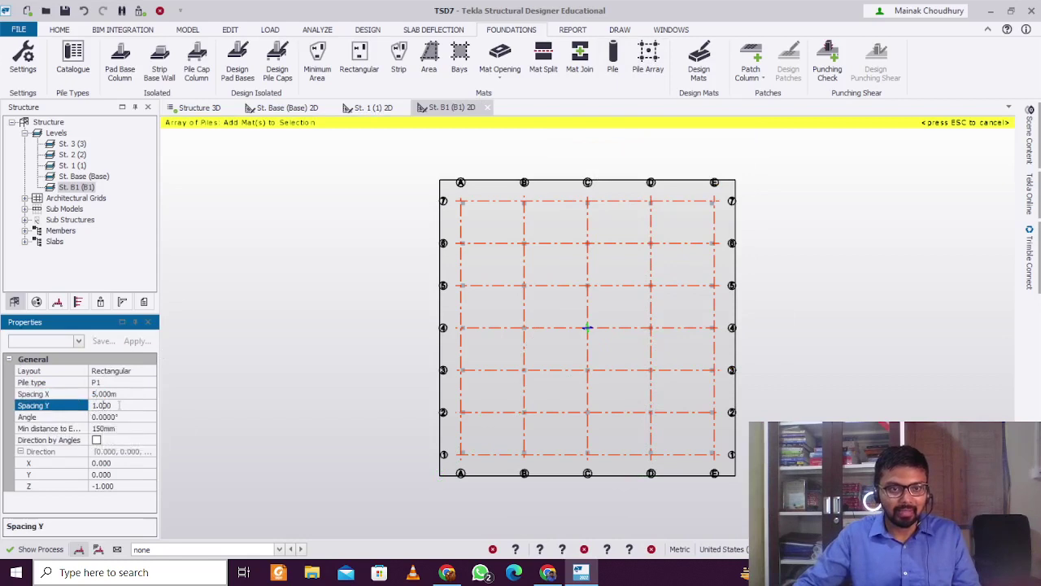
left_click(48, 406)
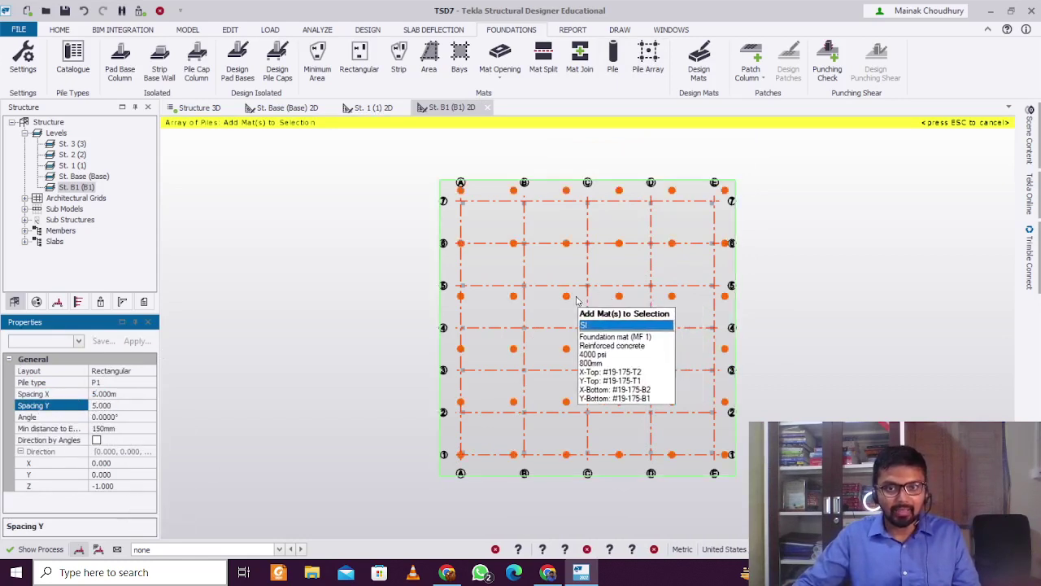
Place the P1 pile array on the B1 foundation mat at the reference point
left_click(574, 294)
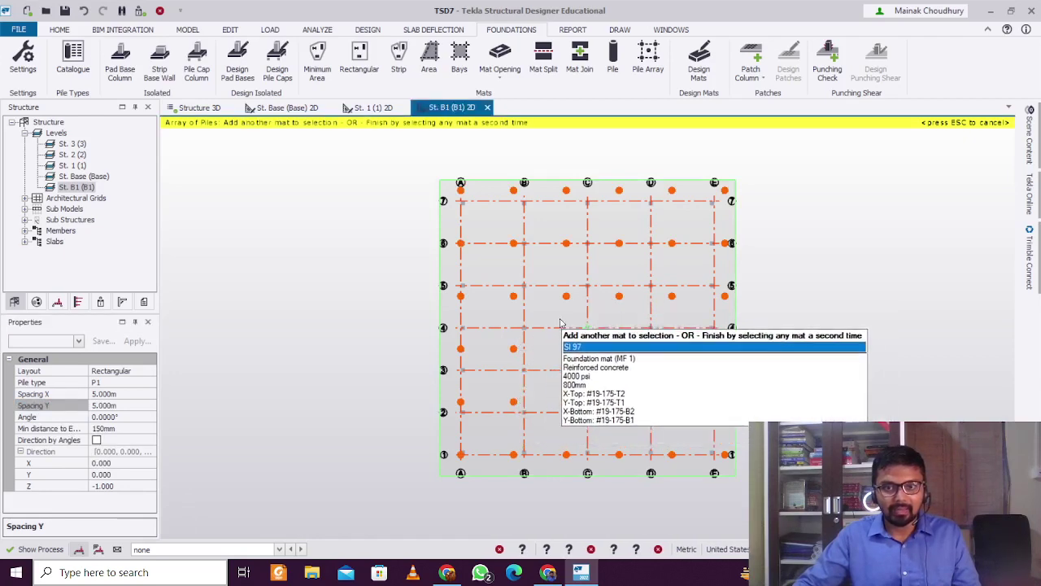
left_click(560, 325)
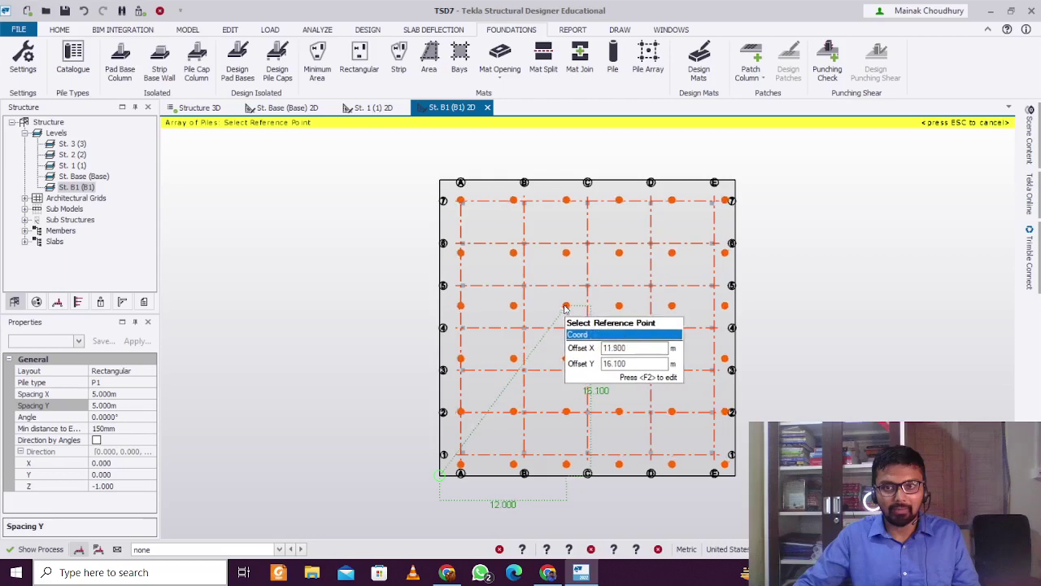
left_click(561, 310)
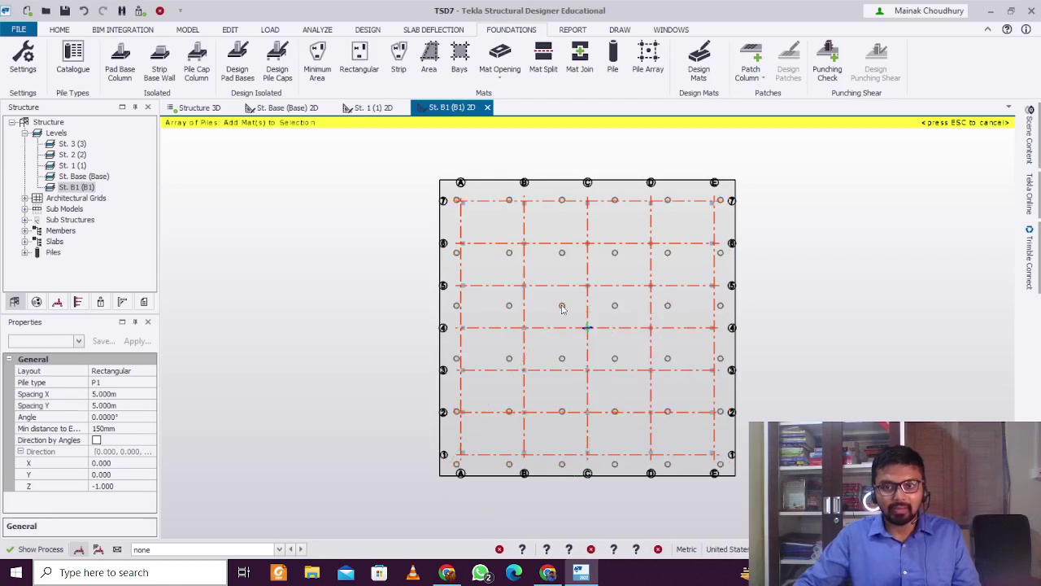
left_click(193, 109)
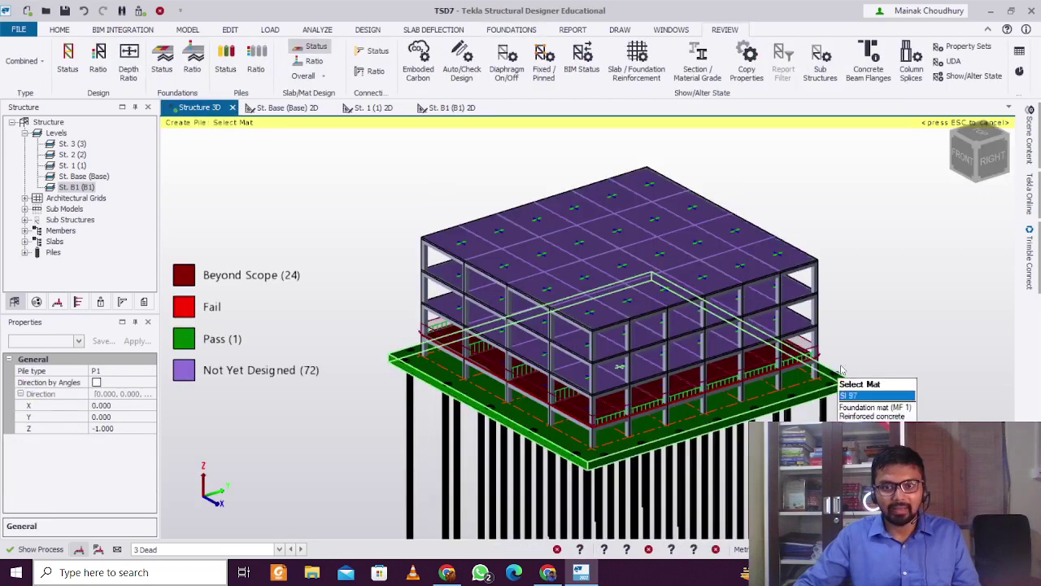
mouse_move(833, 374)
middle_mouse_down()
mouse_move(641, 336)
mouse_move(840, 356)
mouse_move(832, 373)
mouse_move(834, 357)
mouse_move(822, 358)
mouse_move(843, 393)
middle_mouse_up()
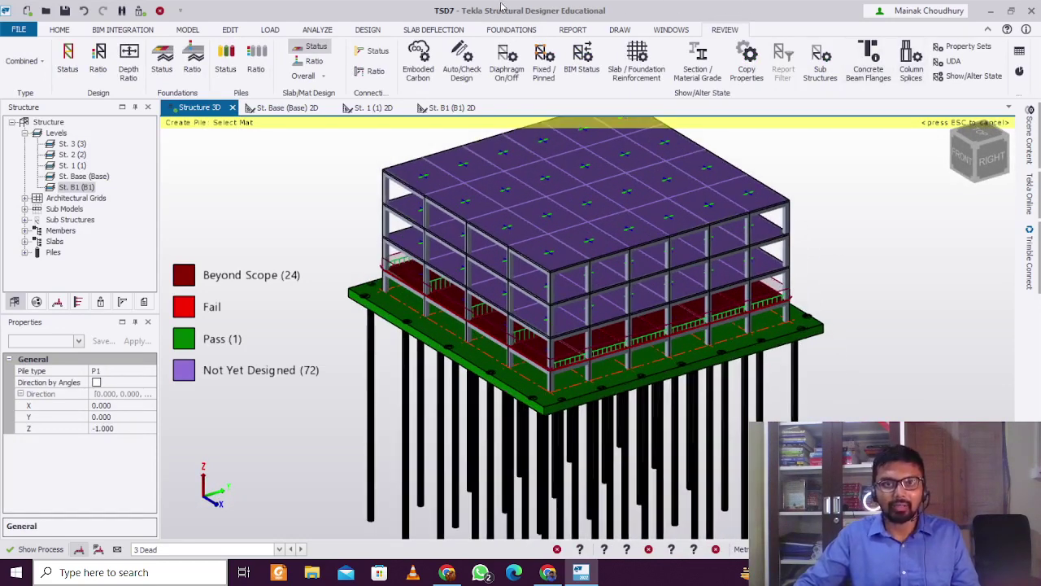
middle_click_drag(388, 182, 448, 236)
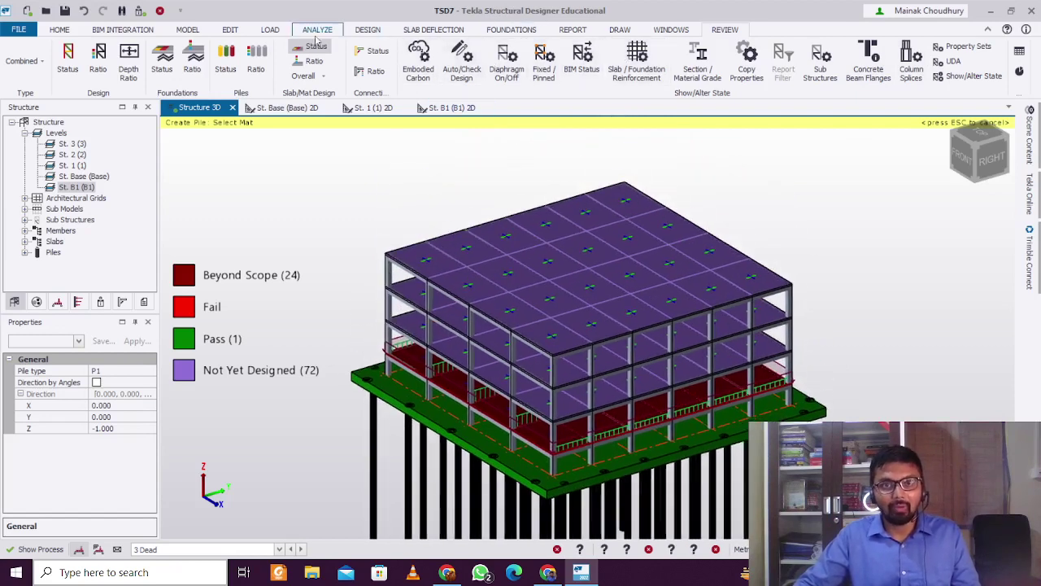
Regenerate the load combinations for the piled model and end the Create Pile command
left_click(273, 31)
left_click(34, 62)
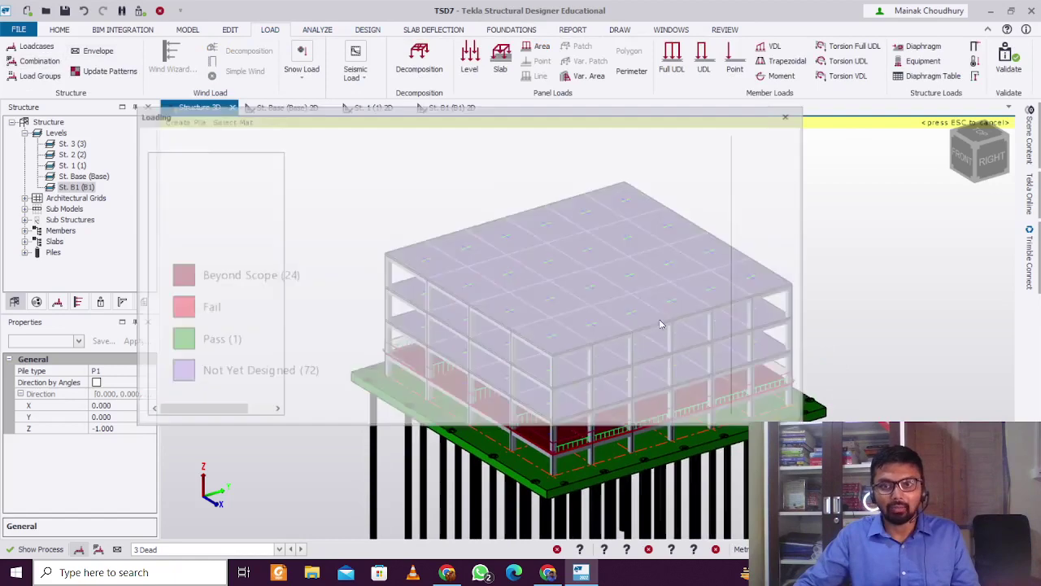
left_click(777, 411)
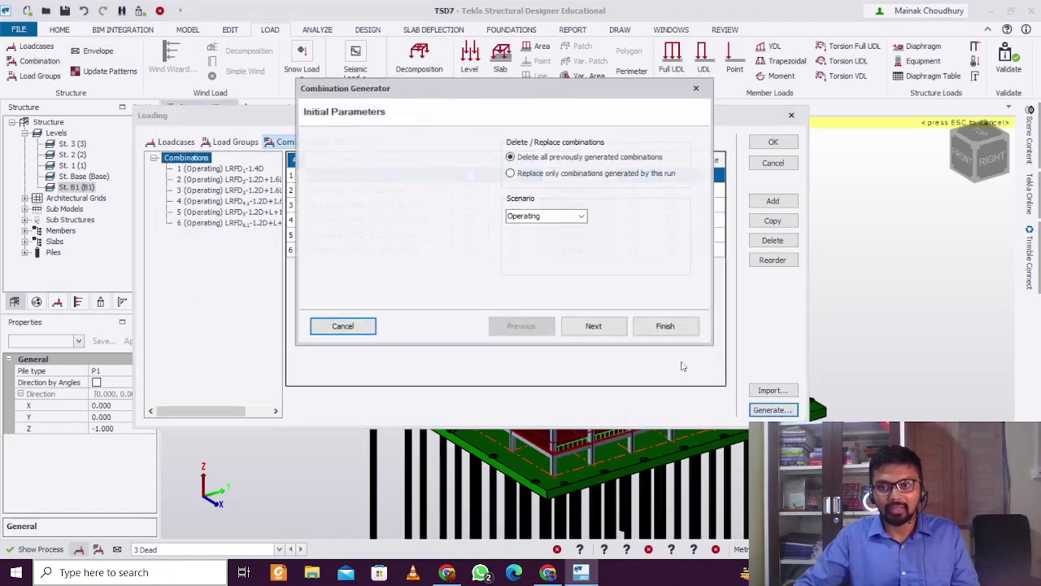
left_click(593, 330)
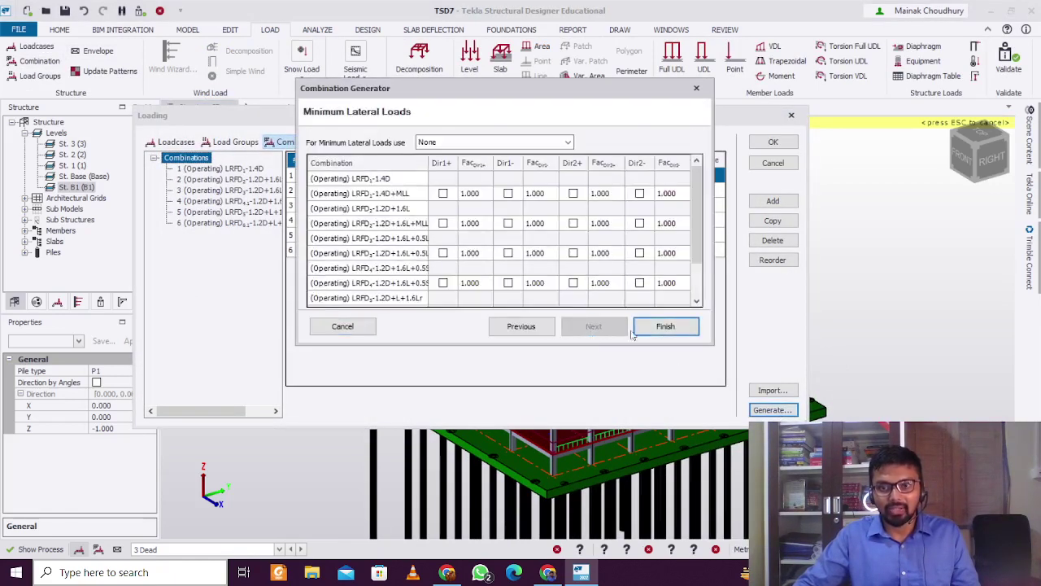
left_click(666, 327)
left_click(773, 143)
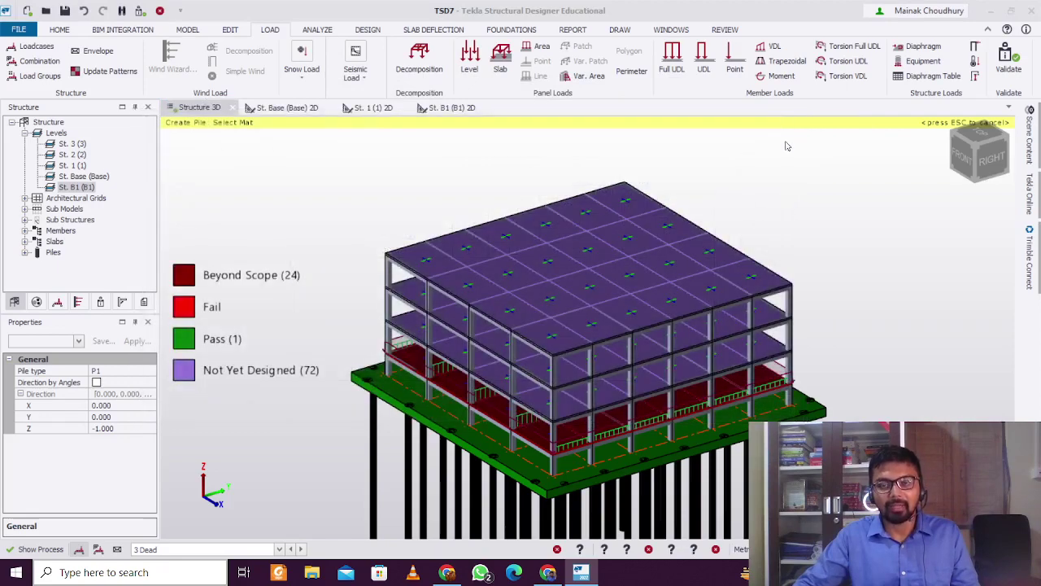
middle_click_drag(789, 253, 846, 290)
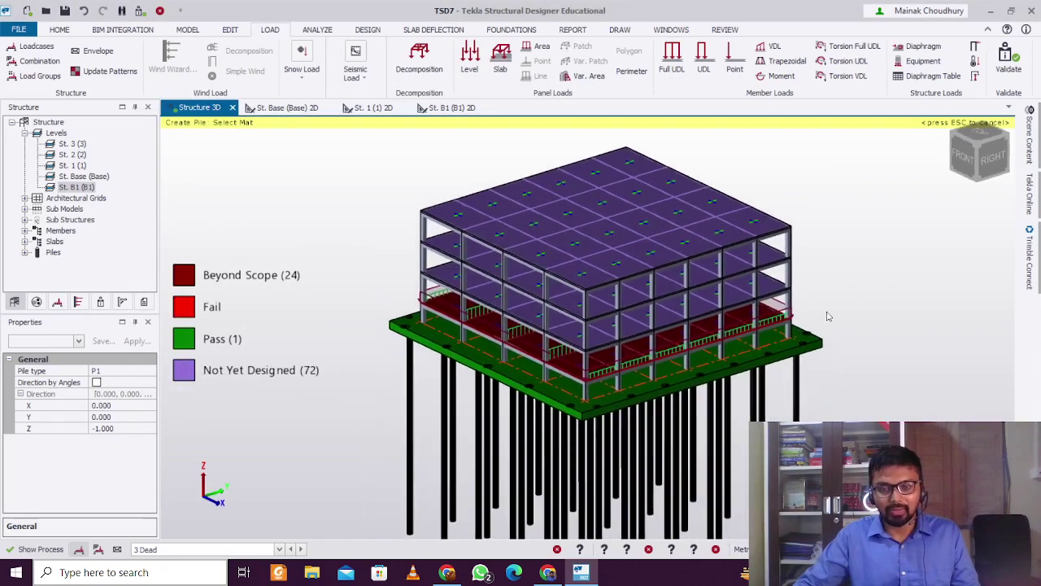
key("Escape")
Run Design All (Static) on the piled model; all 372 members pass
mouse_move(801, 325)
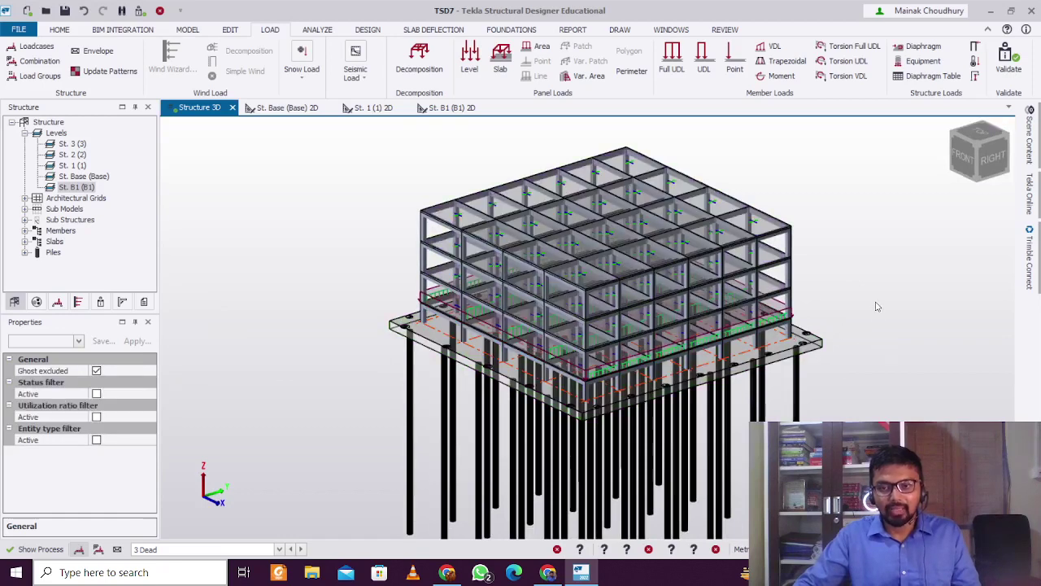
middle_click_drag(838, 335, 848, 336)
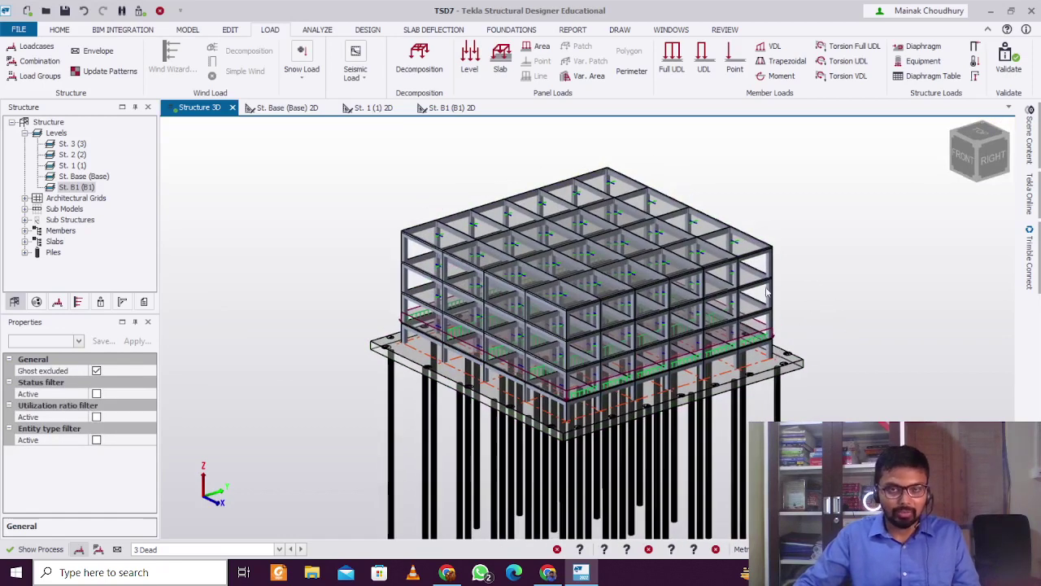
left_click(367, 29)
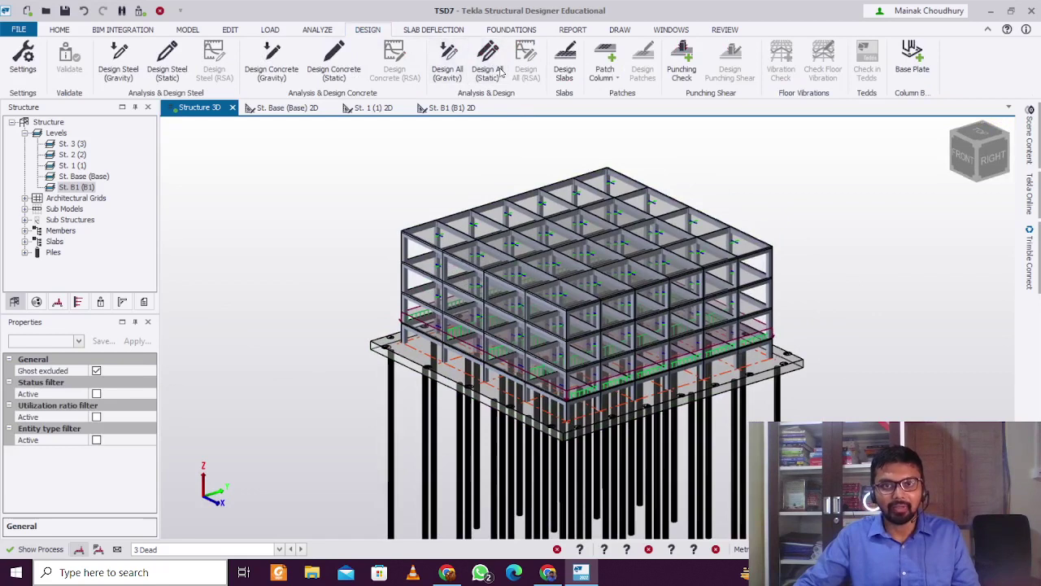
left_click(498, 72)
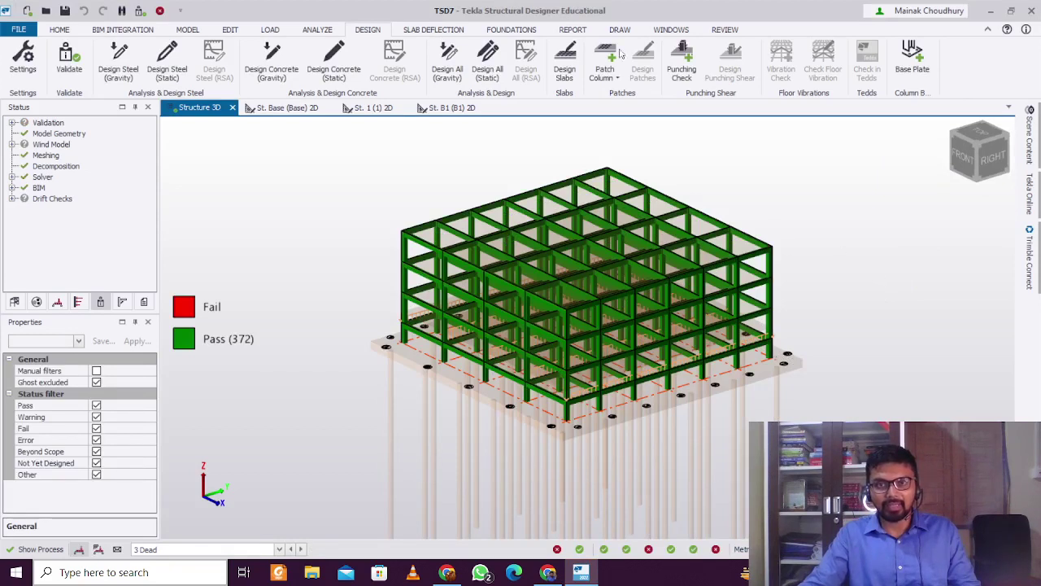
left_click(527, 30)
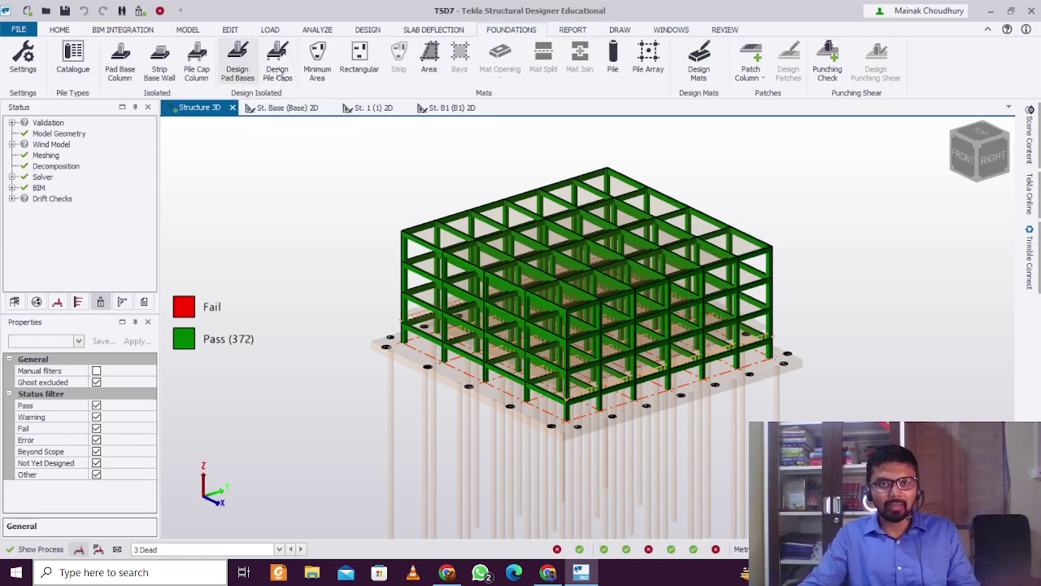
Design the piled foundation mat, then design the pile caps
left_click(698, 65)
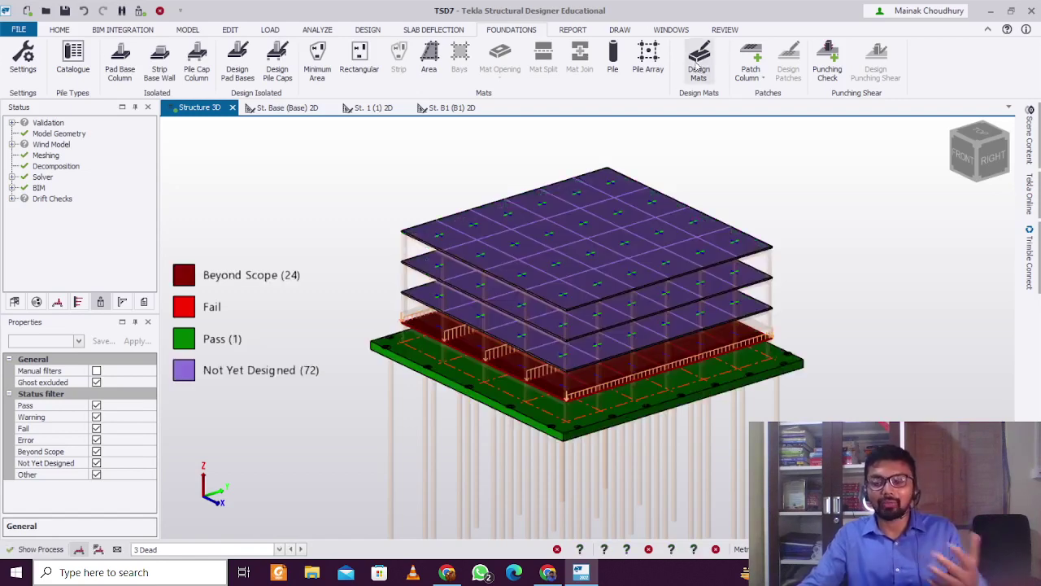
middle_click_drag(906, 347, 879, 342)
right_click(878, 341)
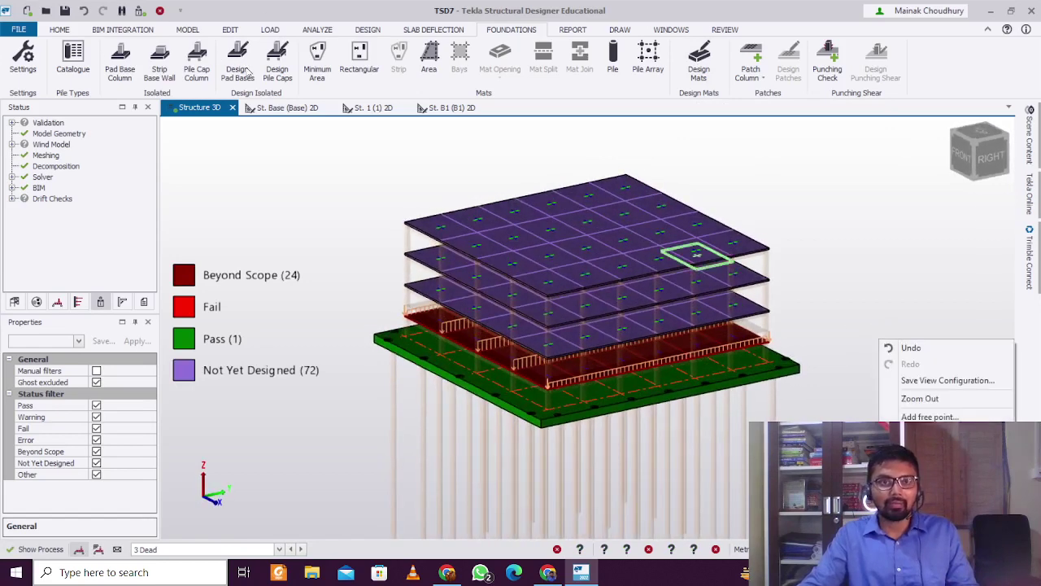
left_click(278, 56)
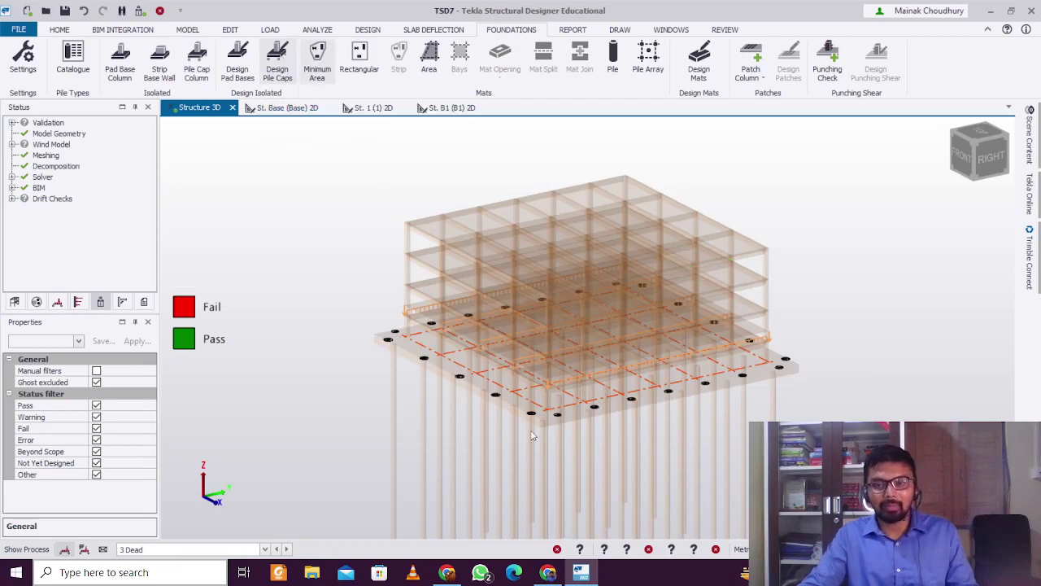
Start the Pile Cap Column tool and reframe the 3D view to inspect the green piles under the mat
left_click(195, 58)
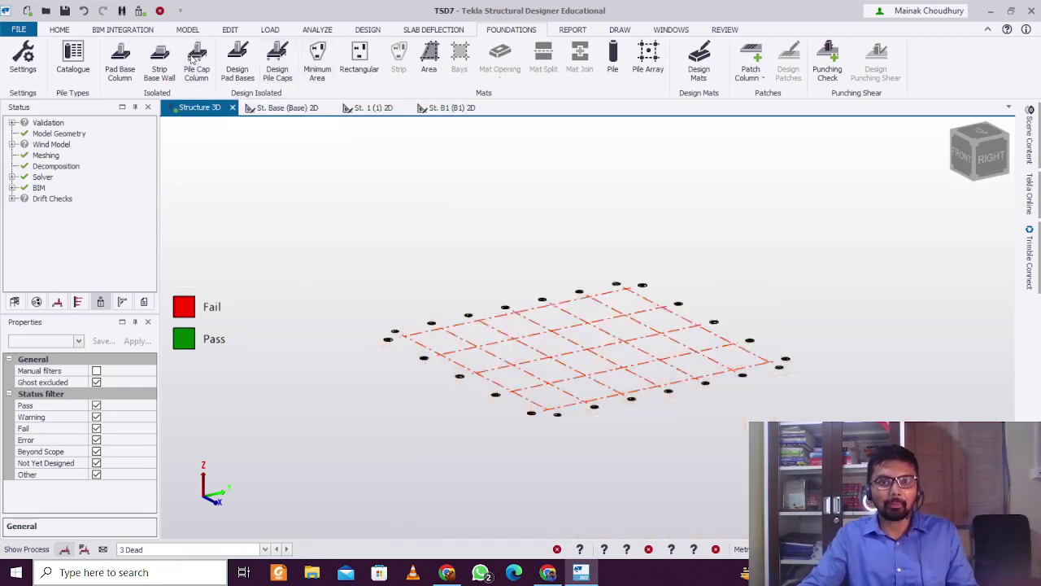
middle_click_drag(742, 444, 667, 423, "shift")
middle_click_drag(732, 361, 771, 375, "shift")
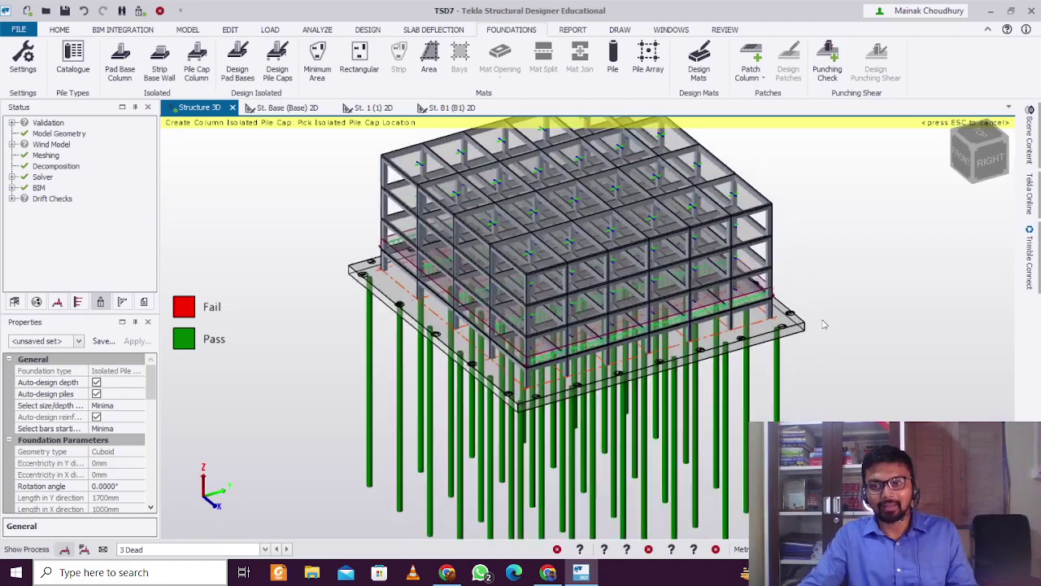
middle_click_drag(822, 318, 759, 366)
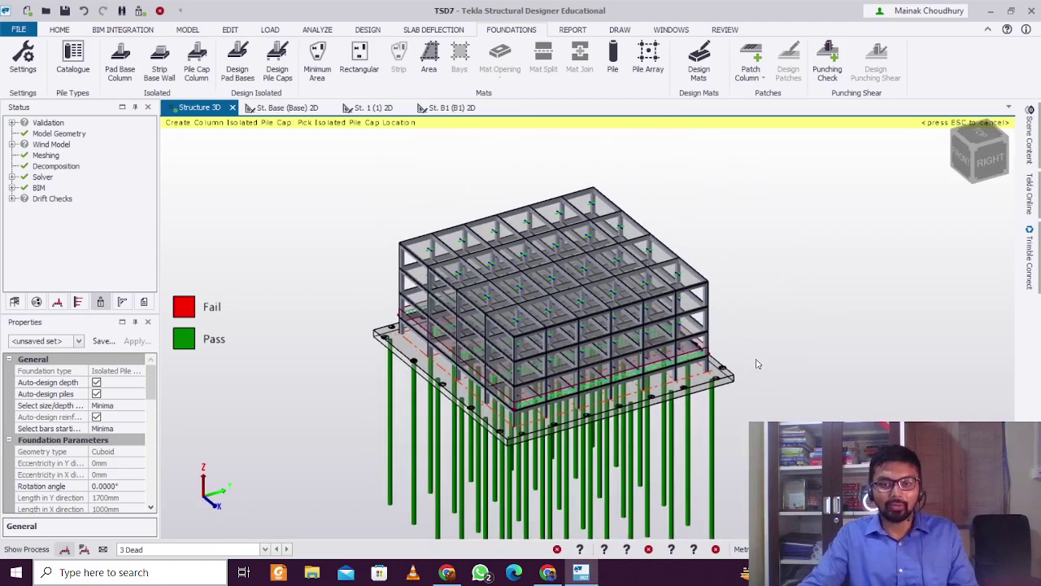
scroll(768, 366, "up", 2)
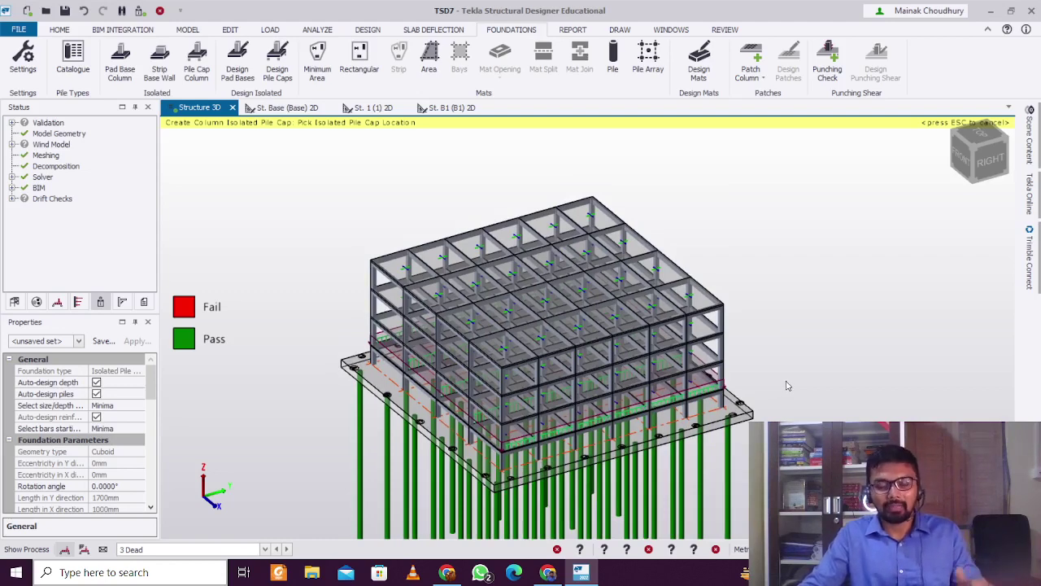
middle_click_drag(796, 408, 799, 417)
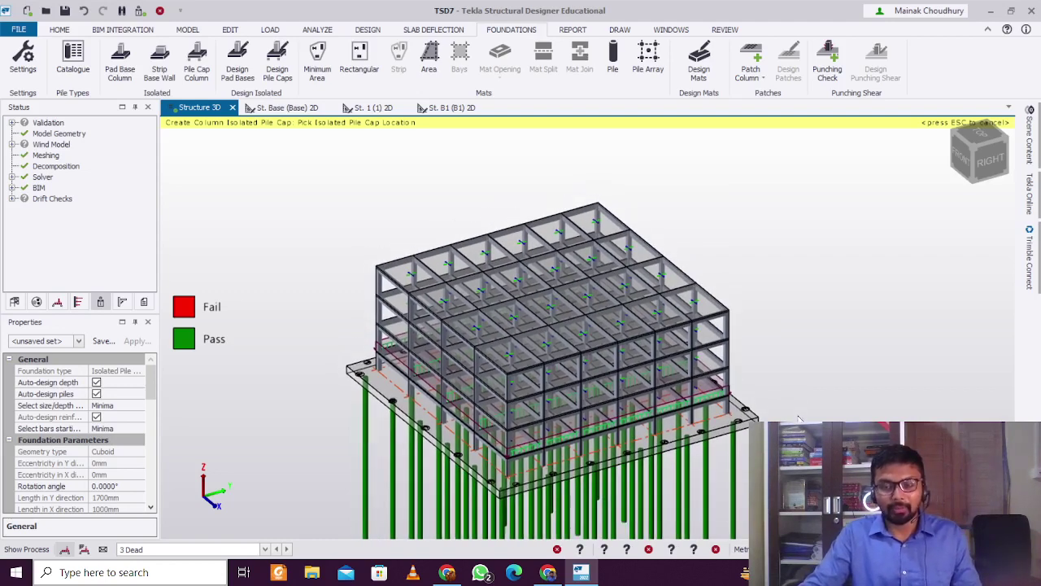